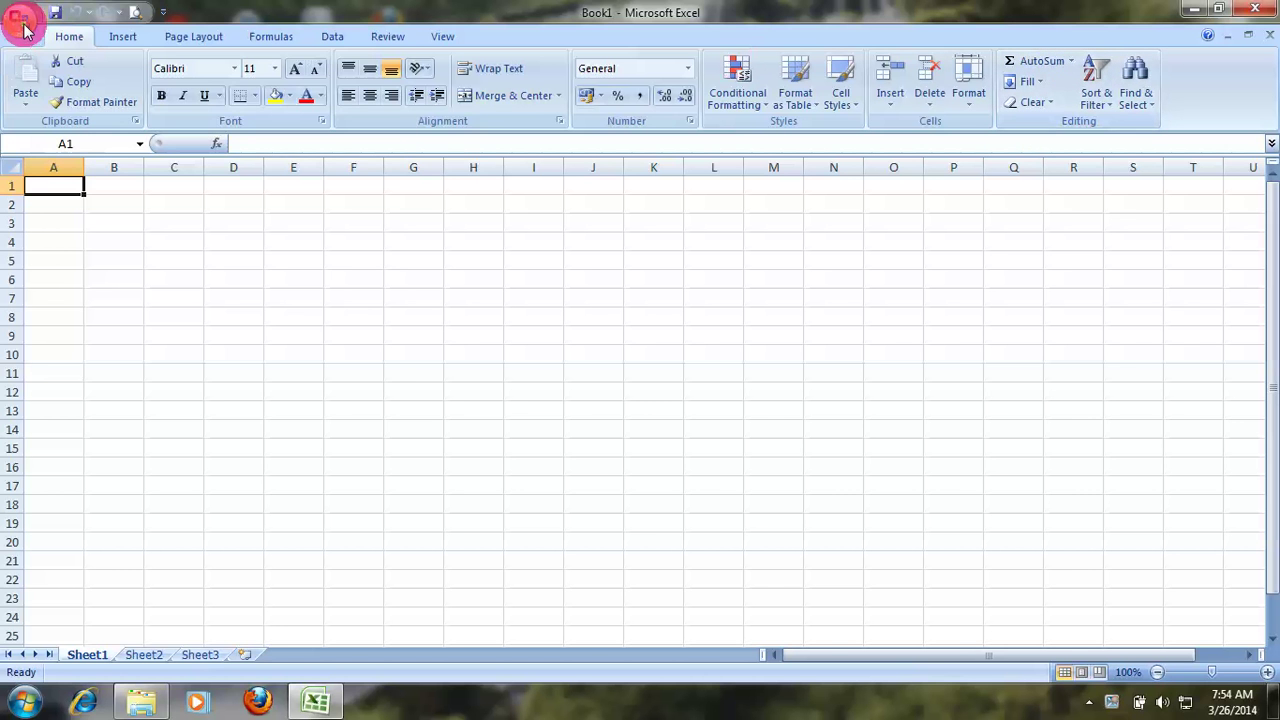
Open the recent 'Conditional Formating' workbook with the Salary Sheet and select cell G16
{"action": "left_click", "coordinate": [20, 20]}
{"action": "left_click", "coordinate": [207, 85]}
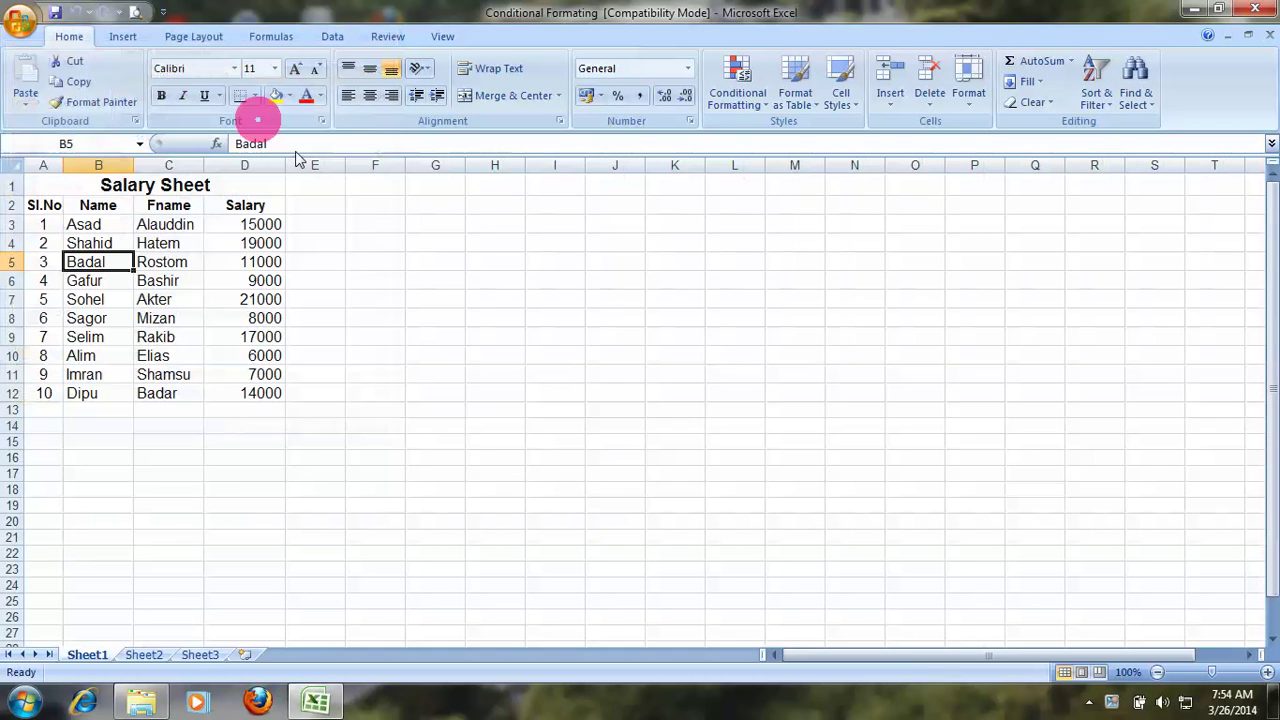
{"action": "left_click", "coordinate": [451, 460]}
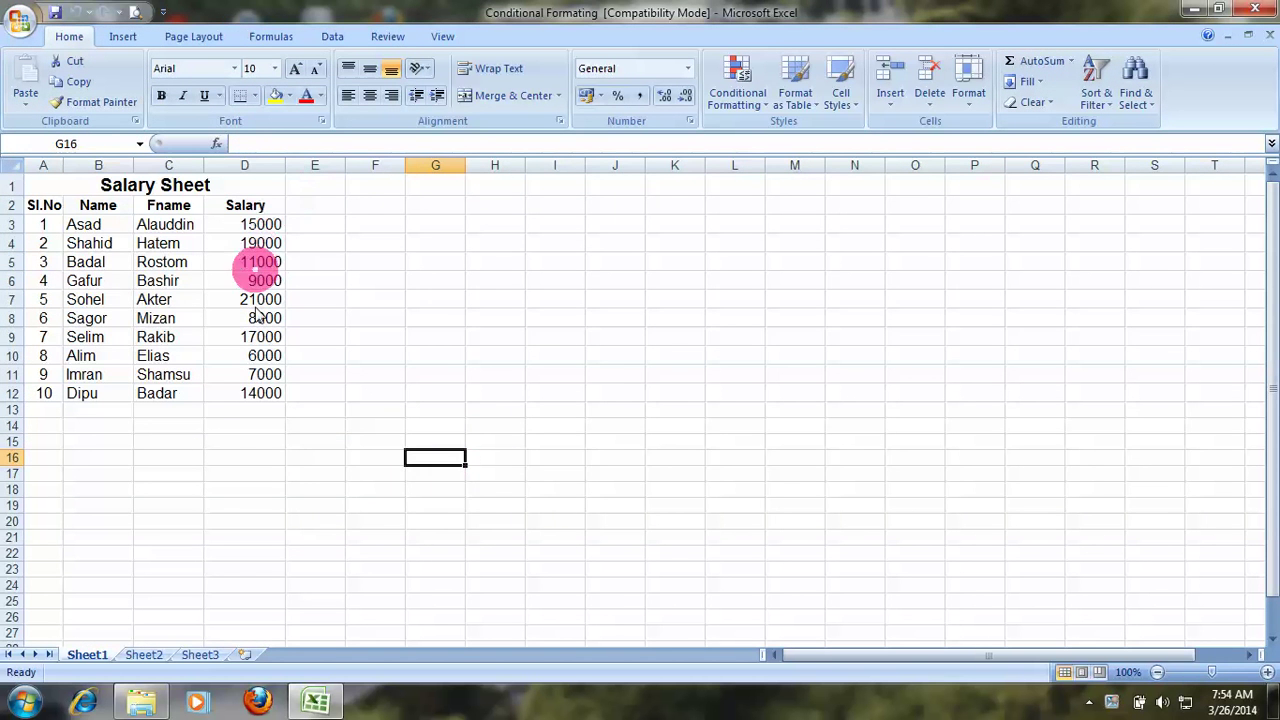
Total the salaries D3:D12 in D13 with AutoSum, giving 127000
{"action": "left_click", "coordinate": [252, 414]}
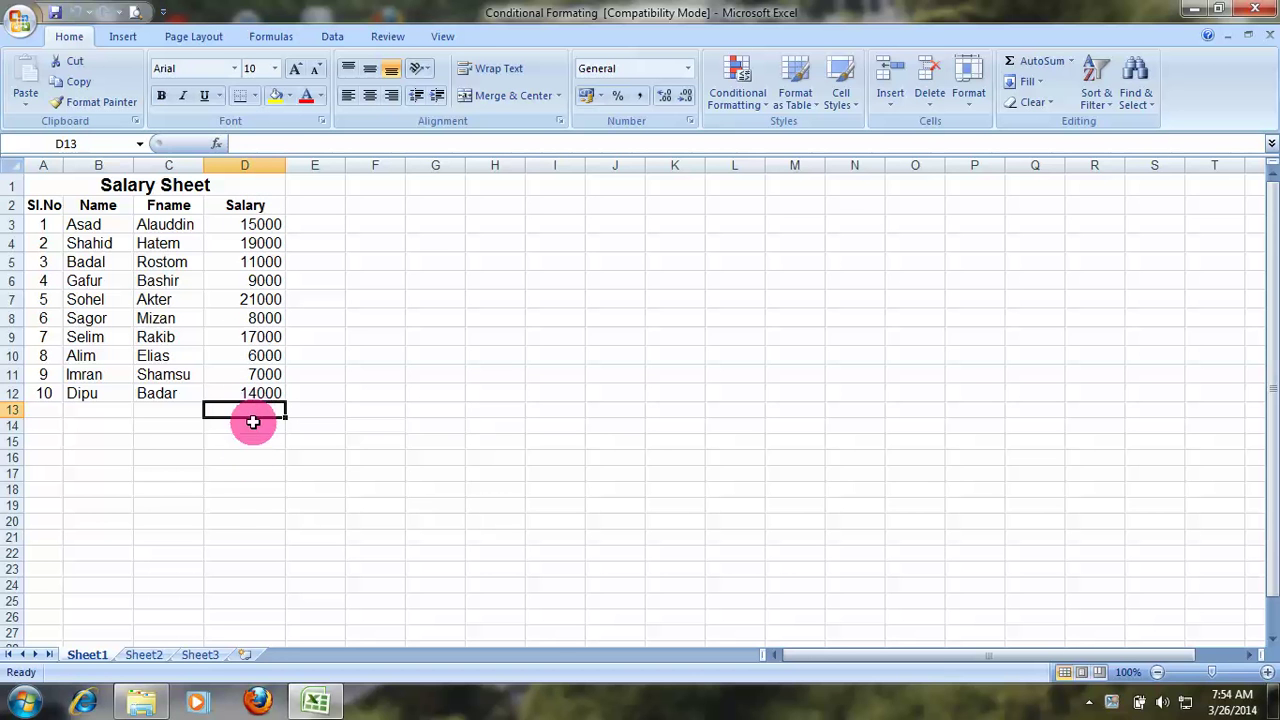
{"action": "left_click", "coordinate": [1045, 68]}
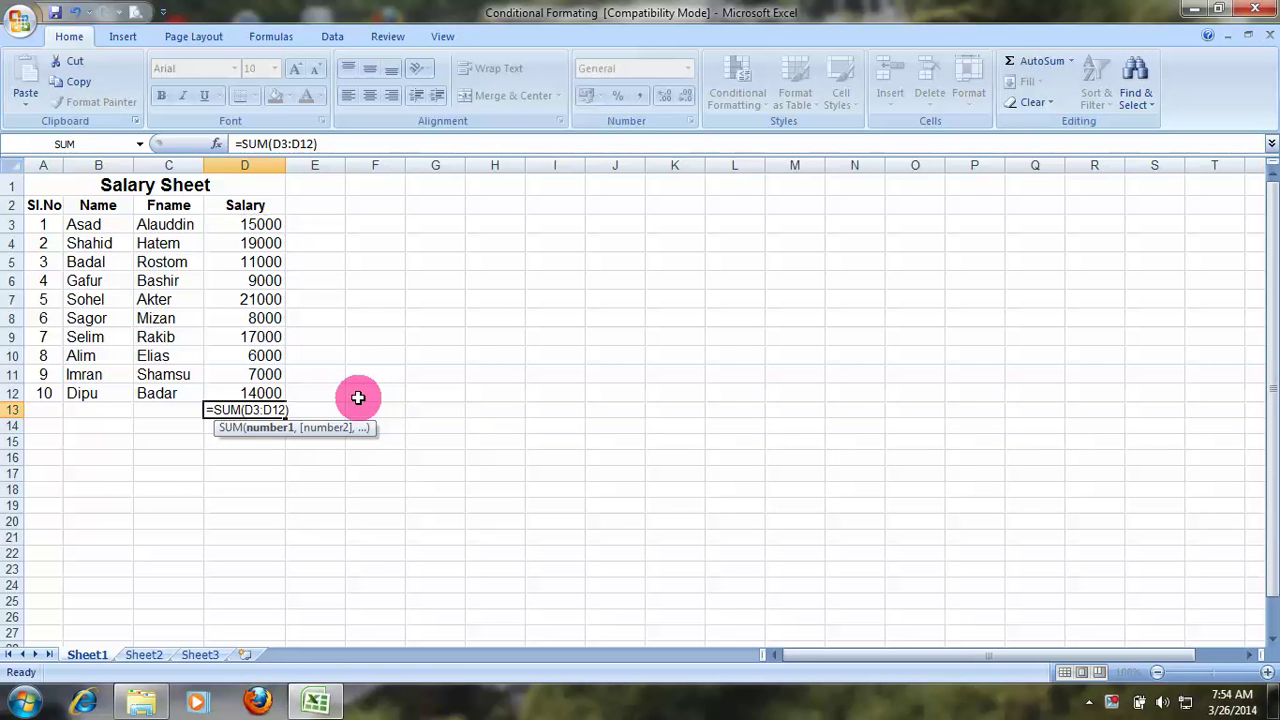
{"action": "key", "text": "Return"}
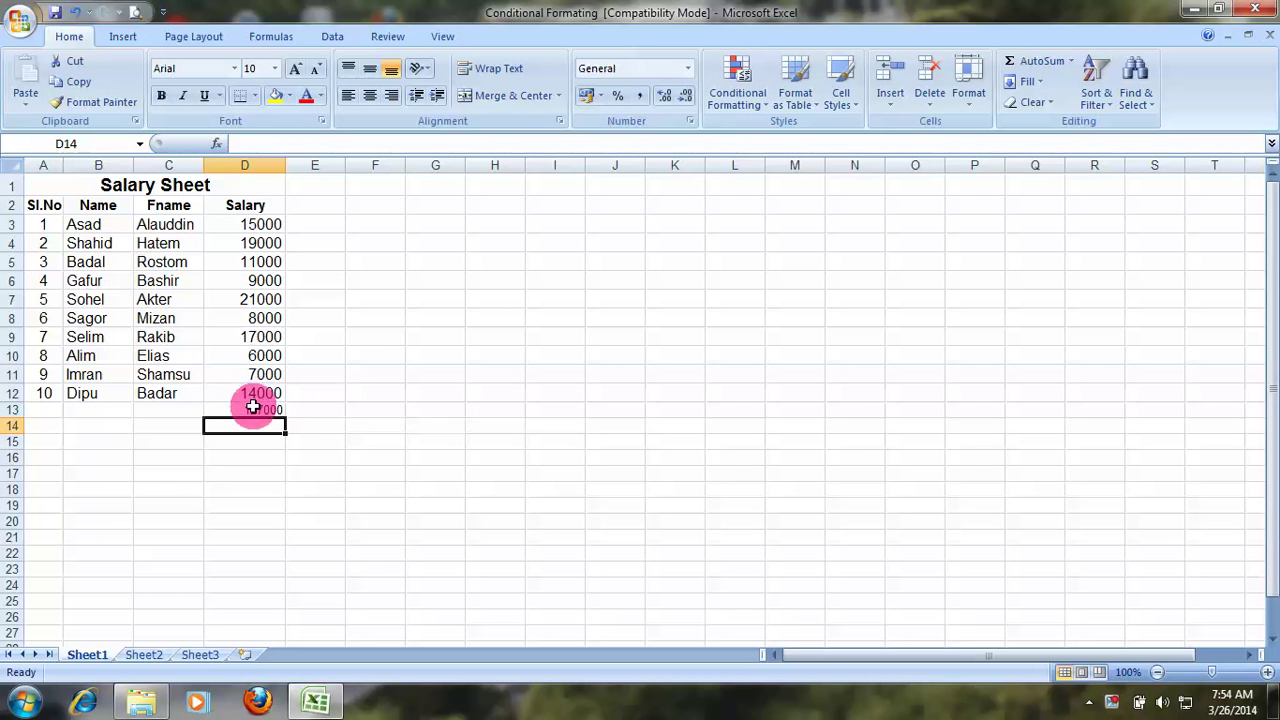
Re-enter the D13 salary total using the Alt+= shortcut
{"action": "left_click", "coordinate": [253, 408]}
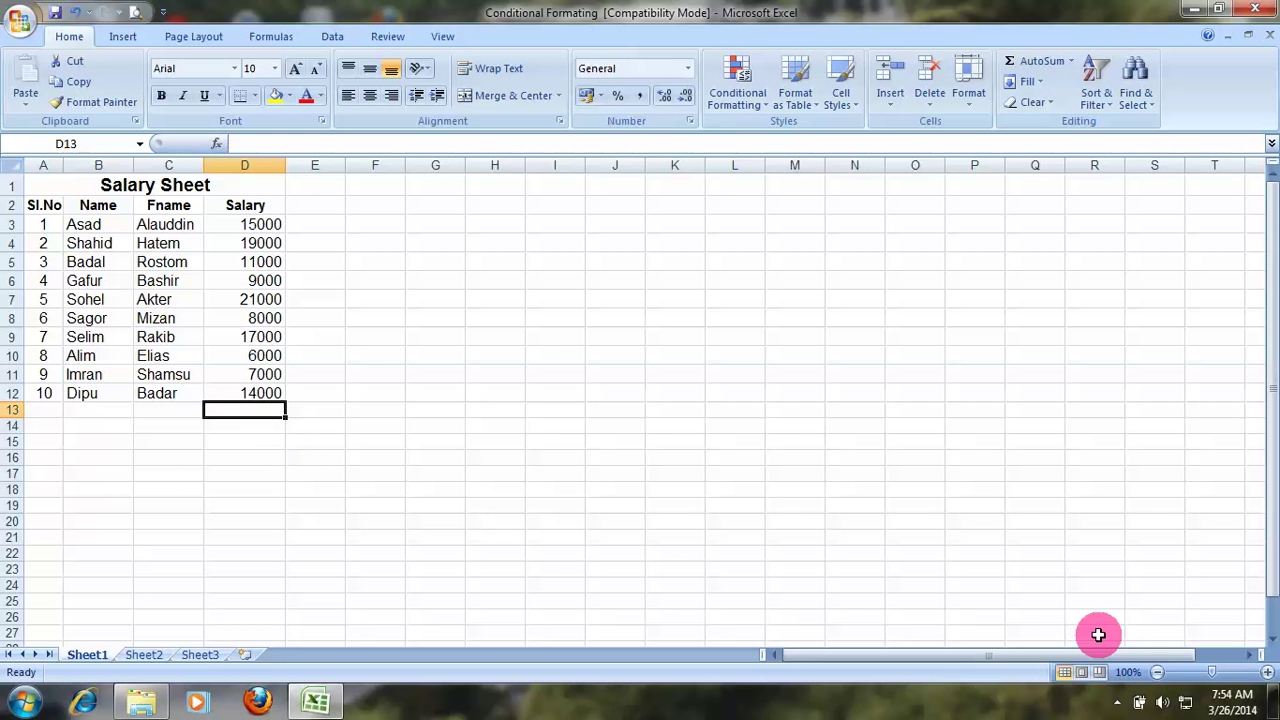
{"action": "key", "text": "alt"}
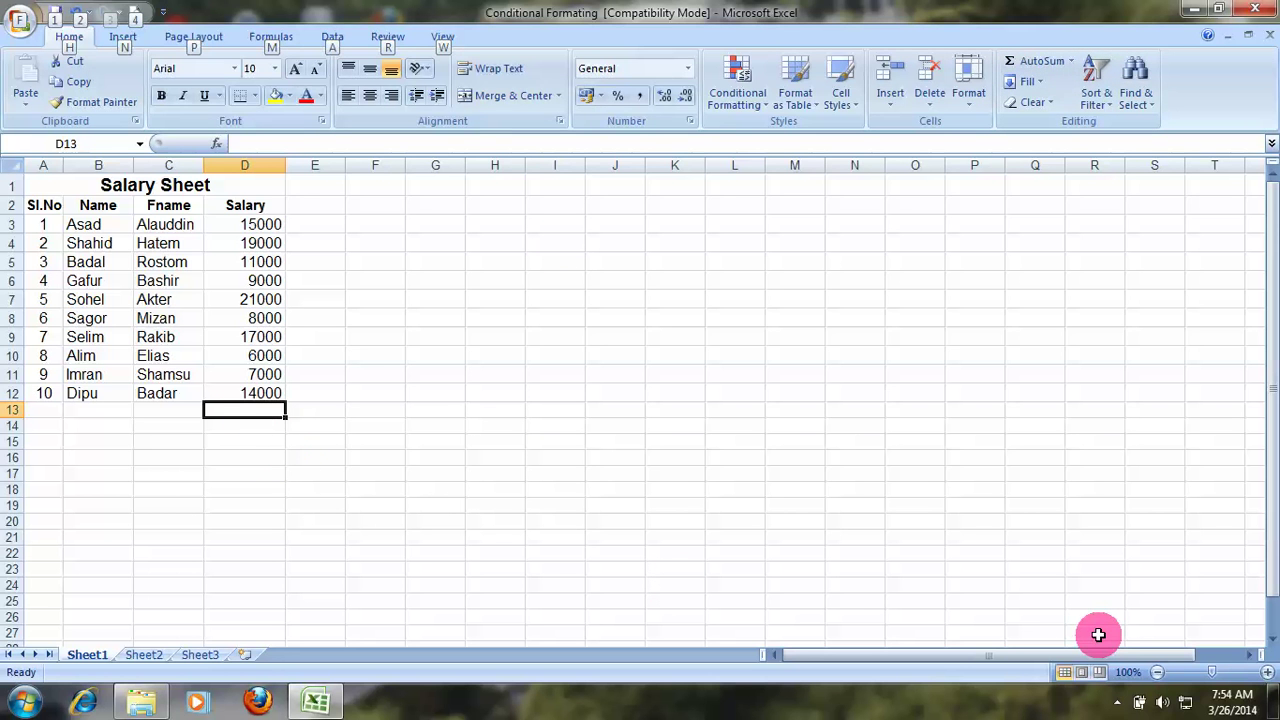
{"action": "key", "text": "alt+equal"}
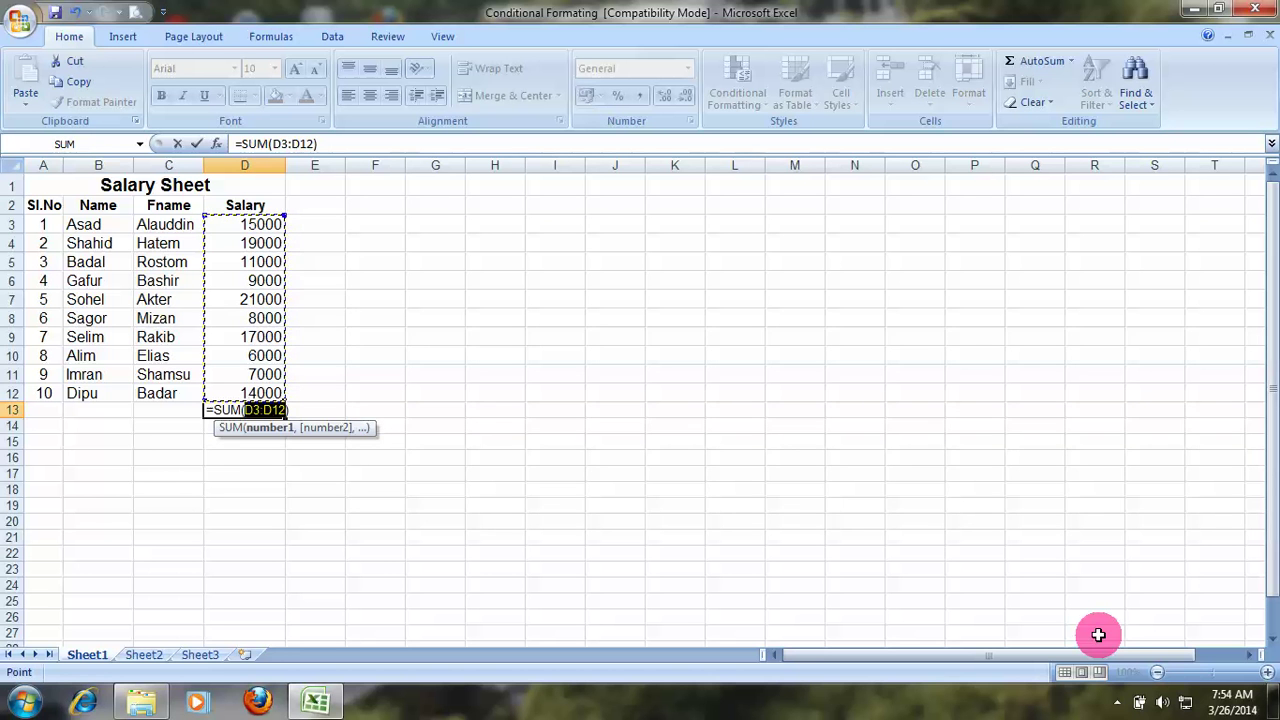
{"action": "key", "text": "Return"}
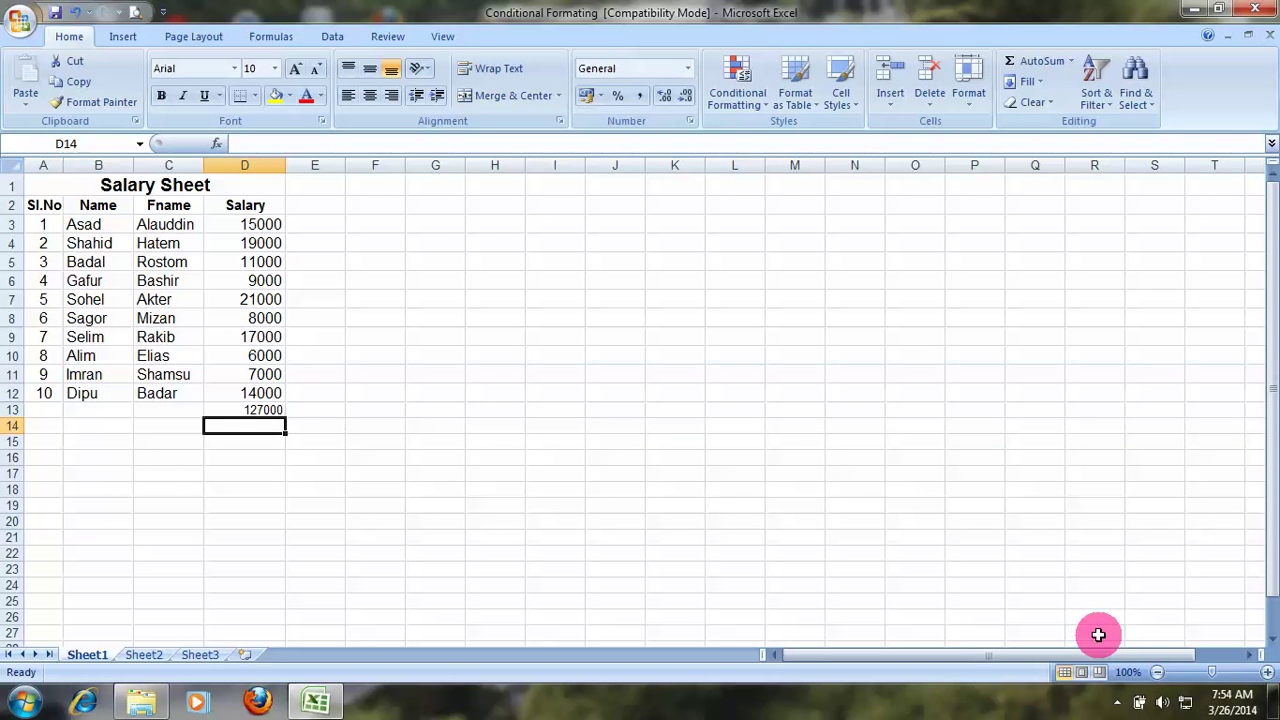
Put the average salary (12700) in D13 from the AutoSum list
{"action": "left_click", "coordinate": [262, 410]}
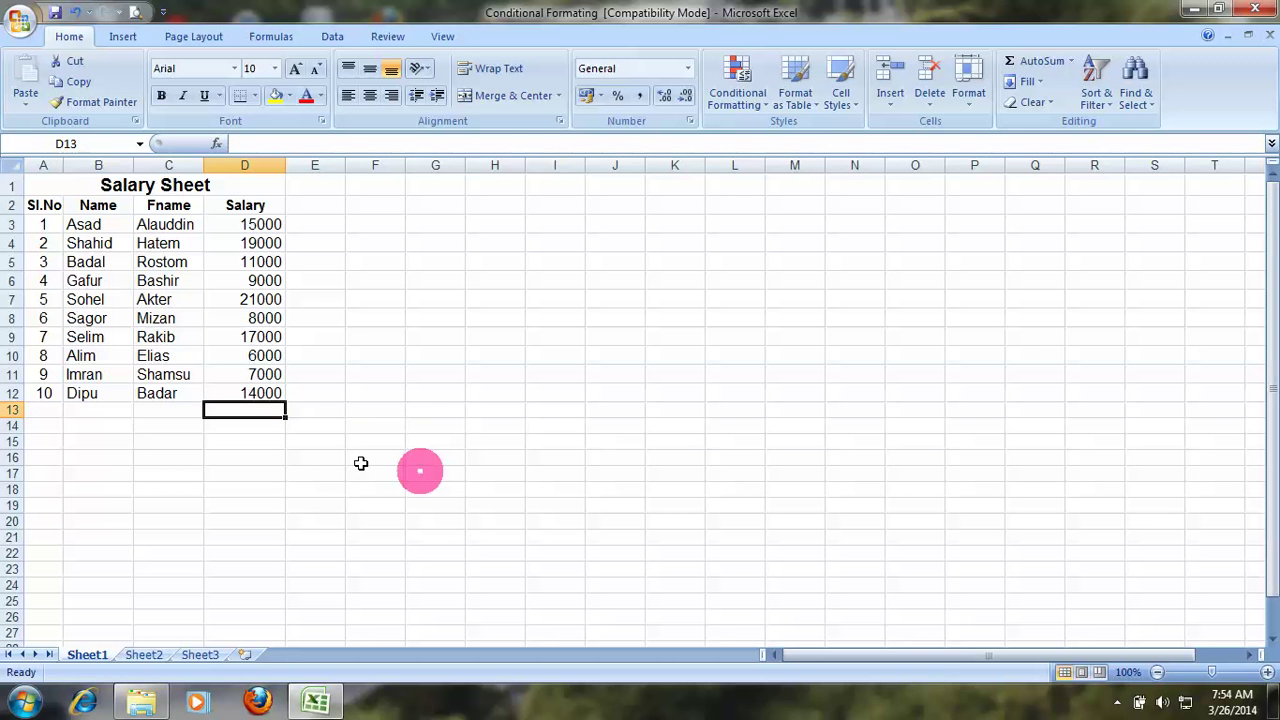
{"action": "left_click", "coordinate": [1071, 64]}
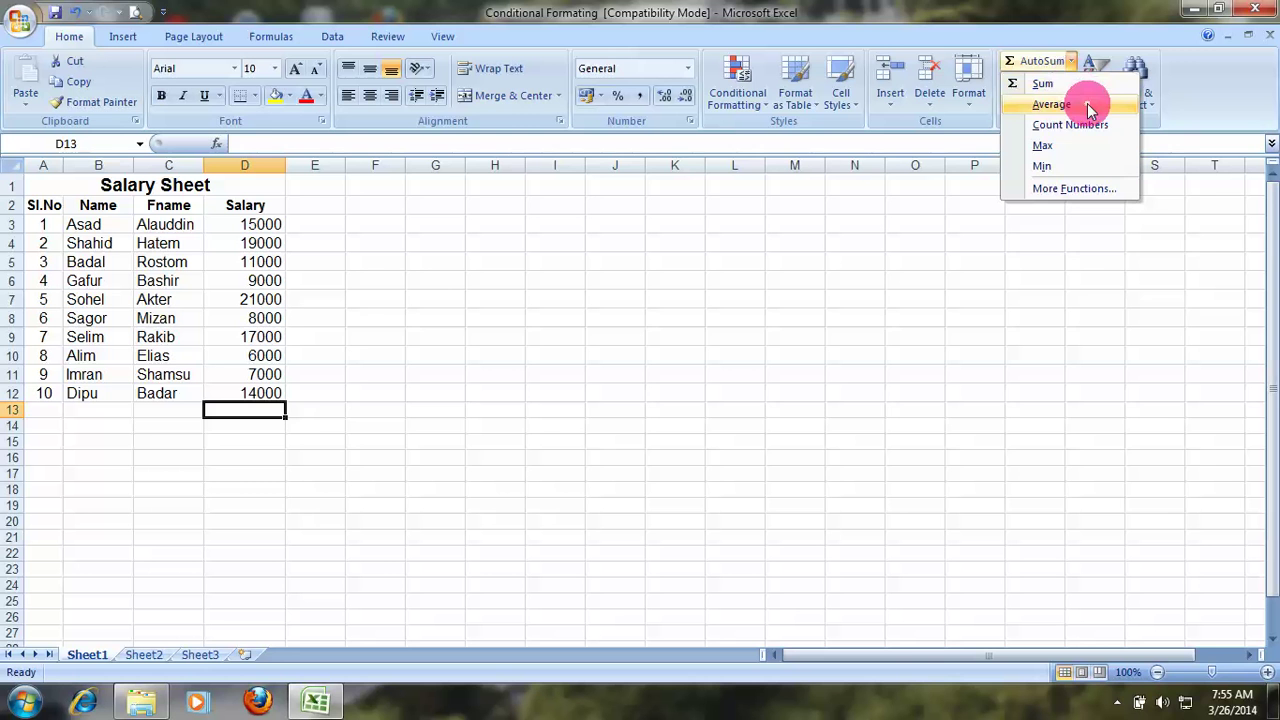
{"action": "left_click", "coordinate": [1046, 108]}
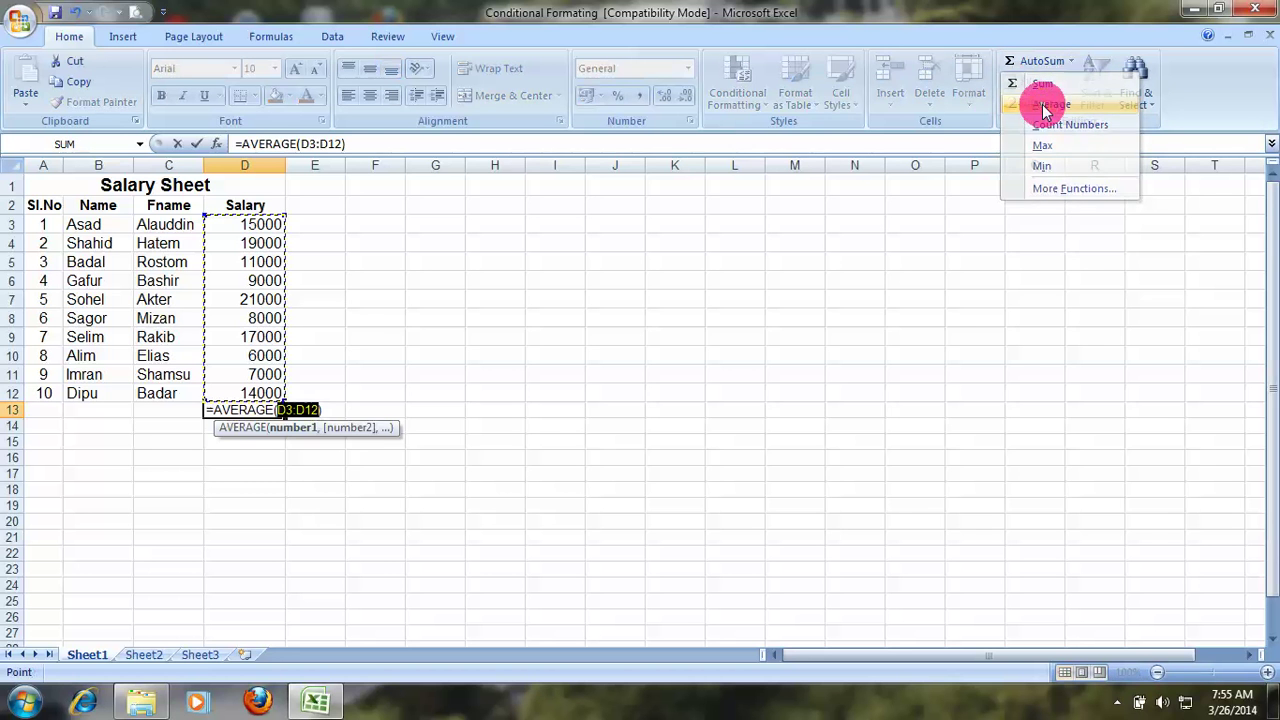
{"action": "key", "text": "Return"}
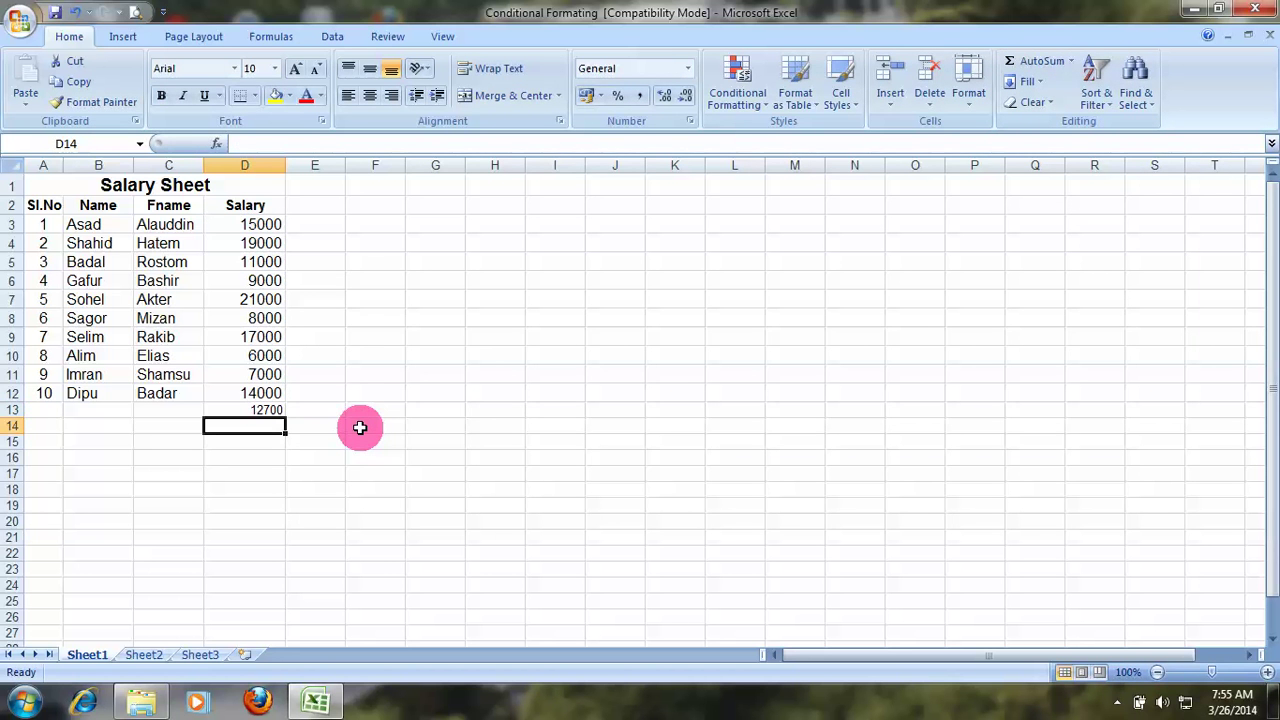
Replace D13 with a count of the salaries (10)
{"action": "key", "text": "Up"}
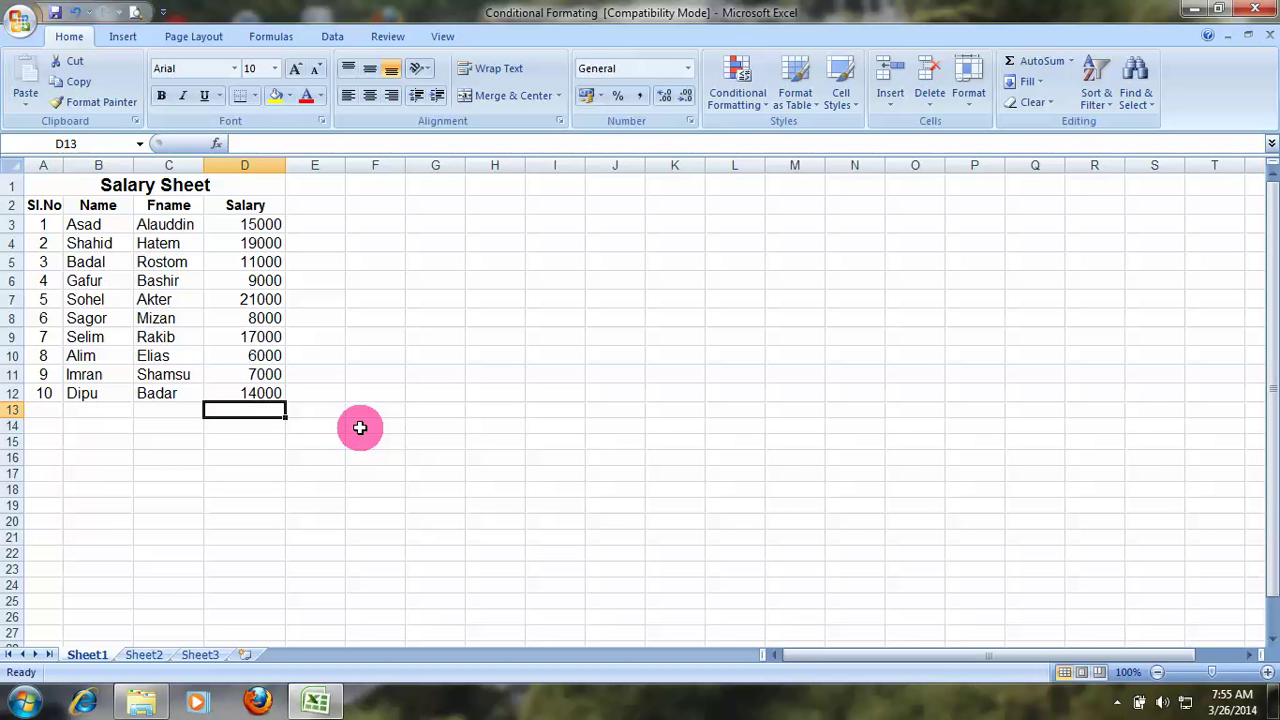
{"action": "left_click", "coordinate": [1070, 61]}
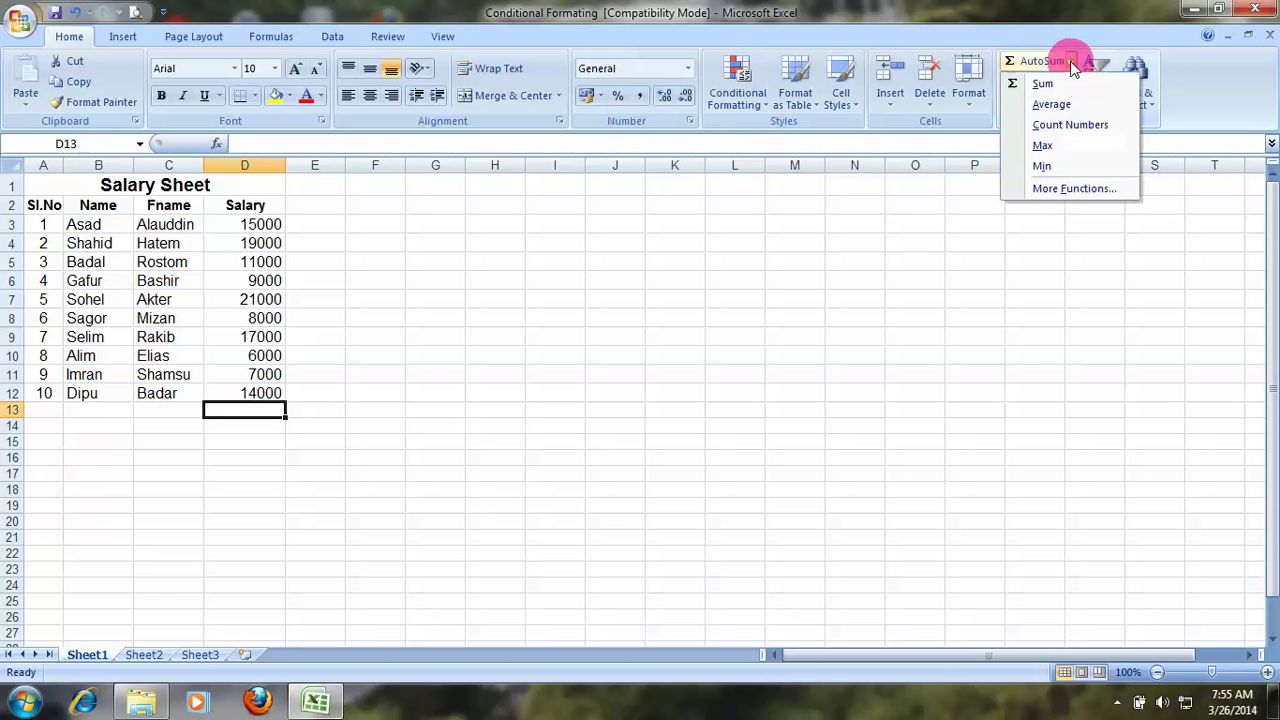
{"action": "left_click", "coordinate": [1100, 127]}
{"action": "key", "text": "Return"}
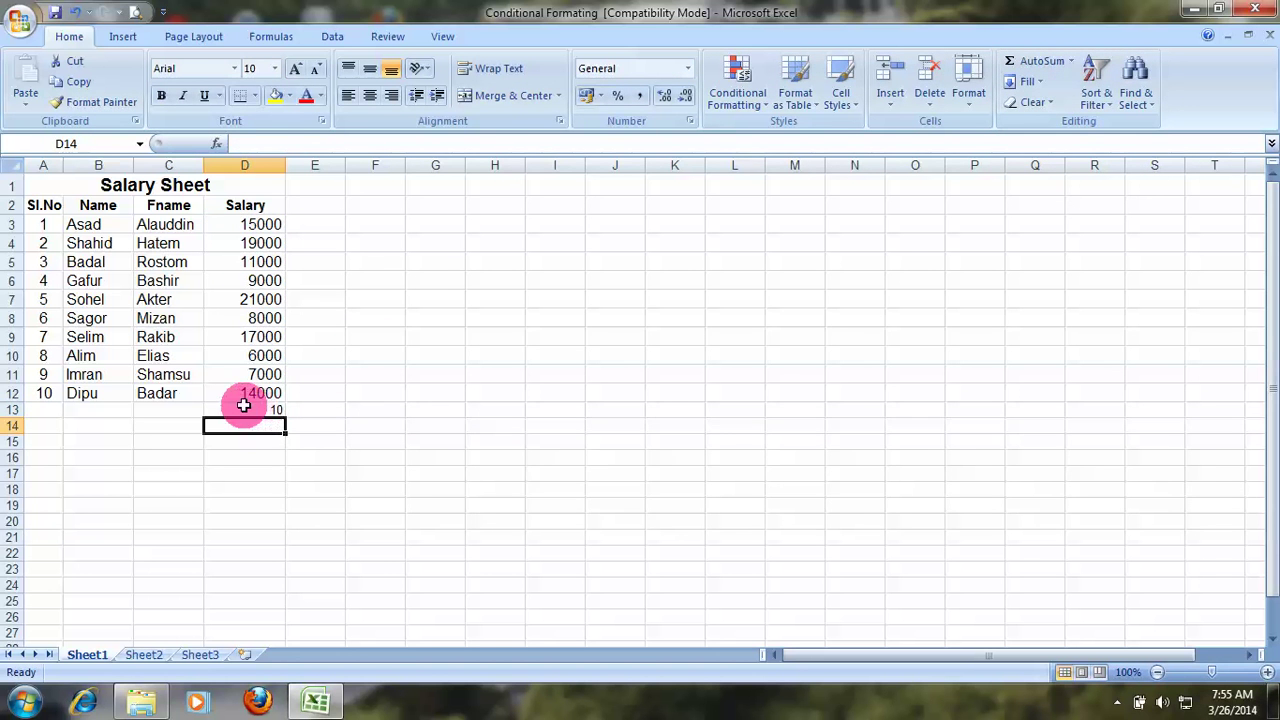
{"action": "left_click", "coordinate": [245, 408]}
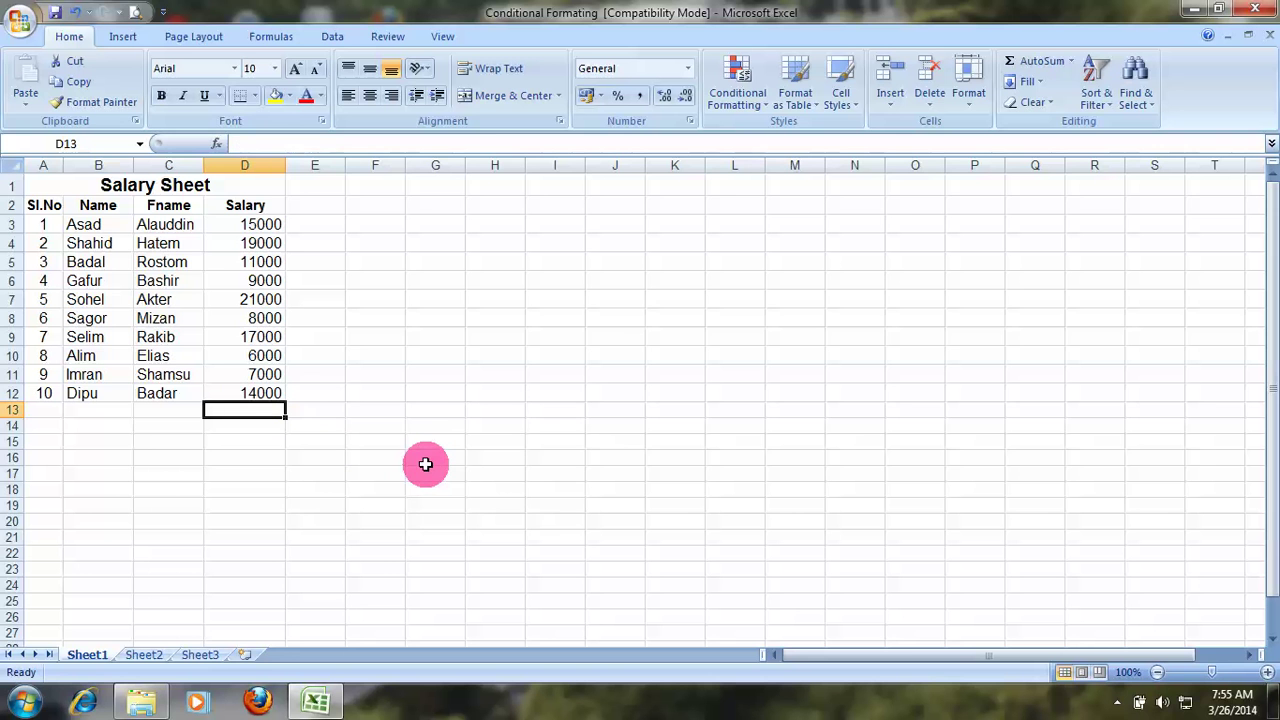
Show the highest salary (21000) in D13 using Max
{"action": "left_click", "coordinate": [1070, 62]}
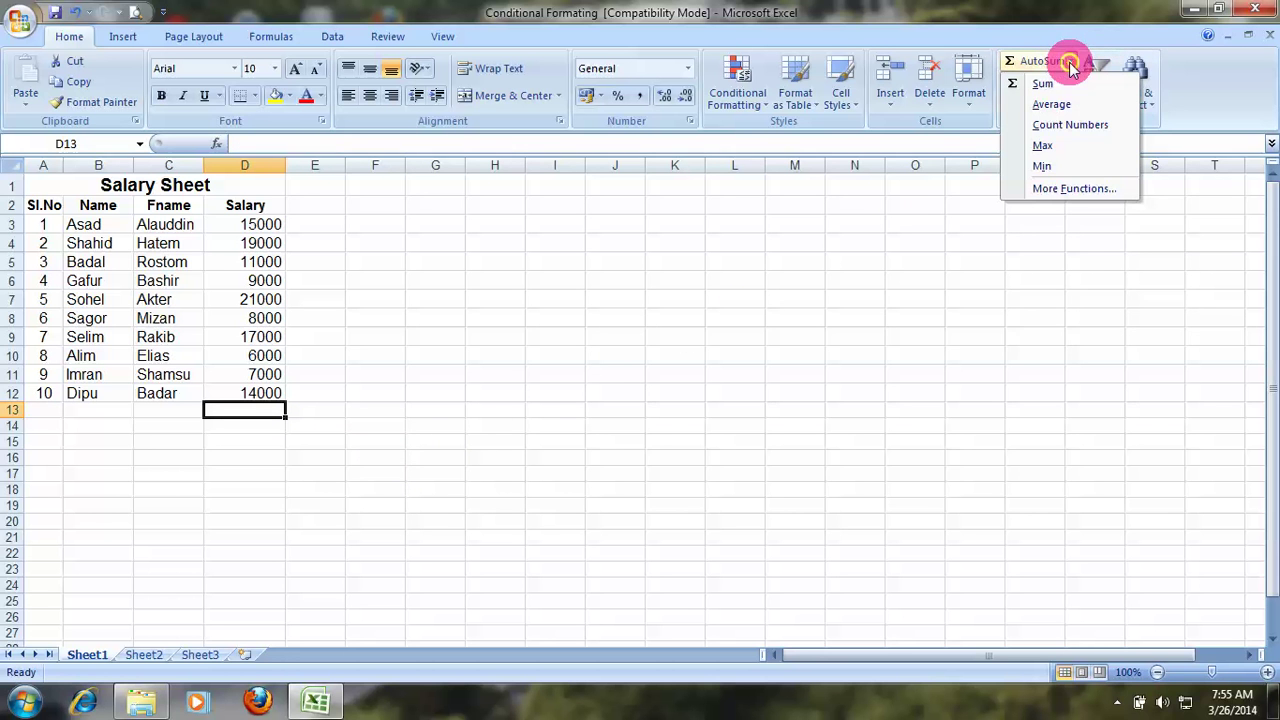
{"action": "left_click", "coordinate": [1062, 150]}
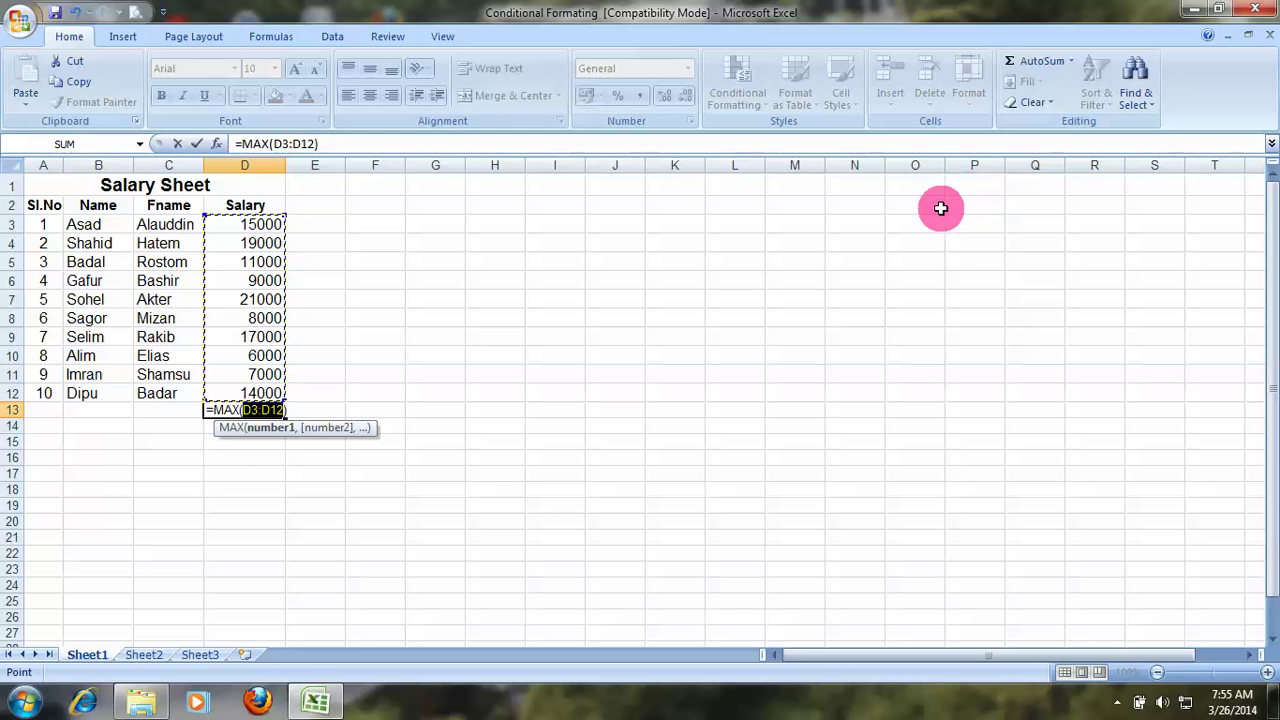
{"action": "key", "text": "Return"}
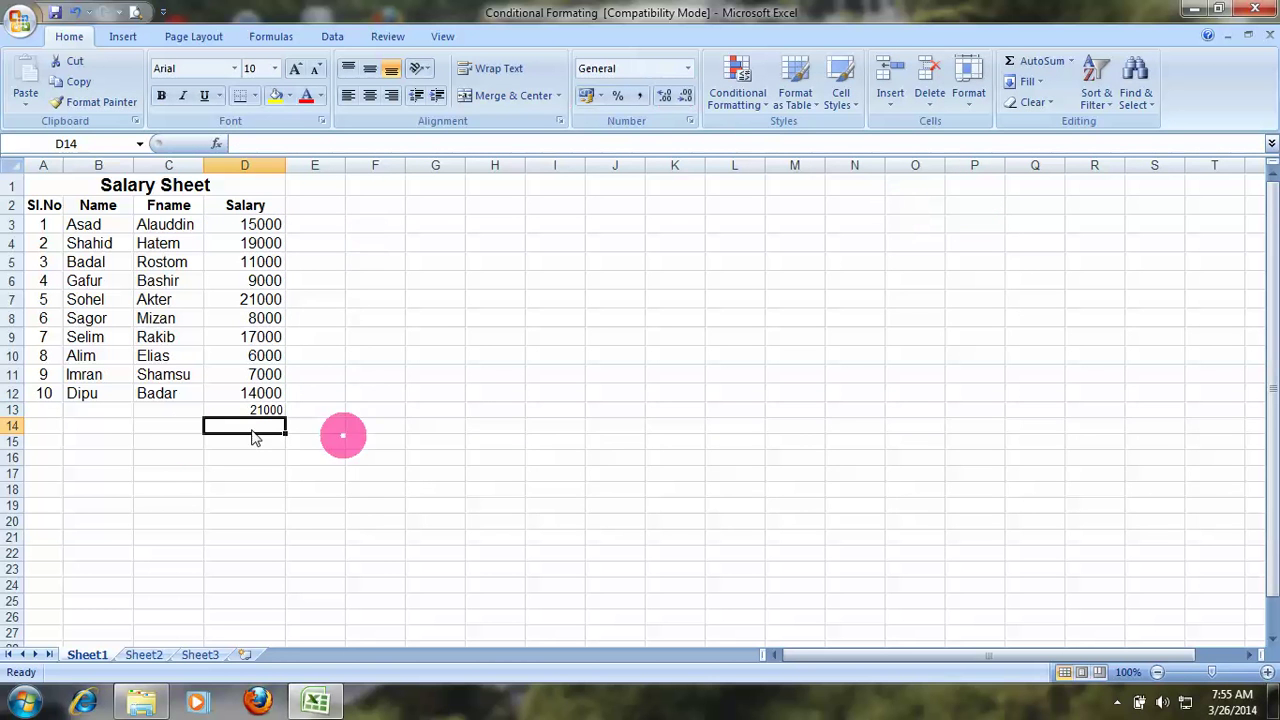
{"action": "left_click", "coordinate": [243, 408]}
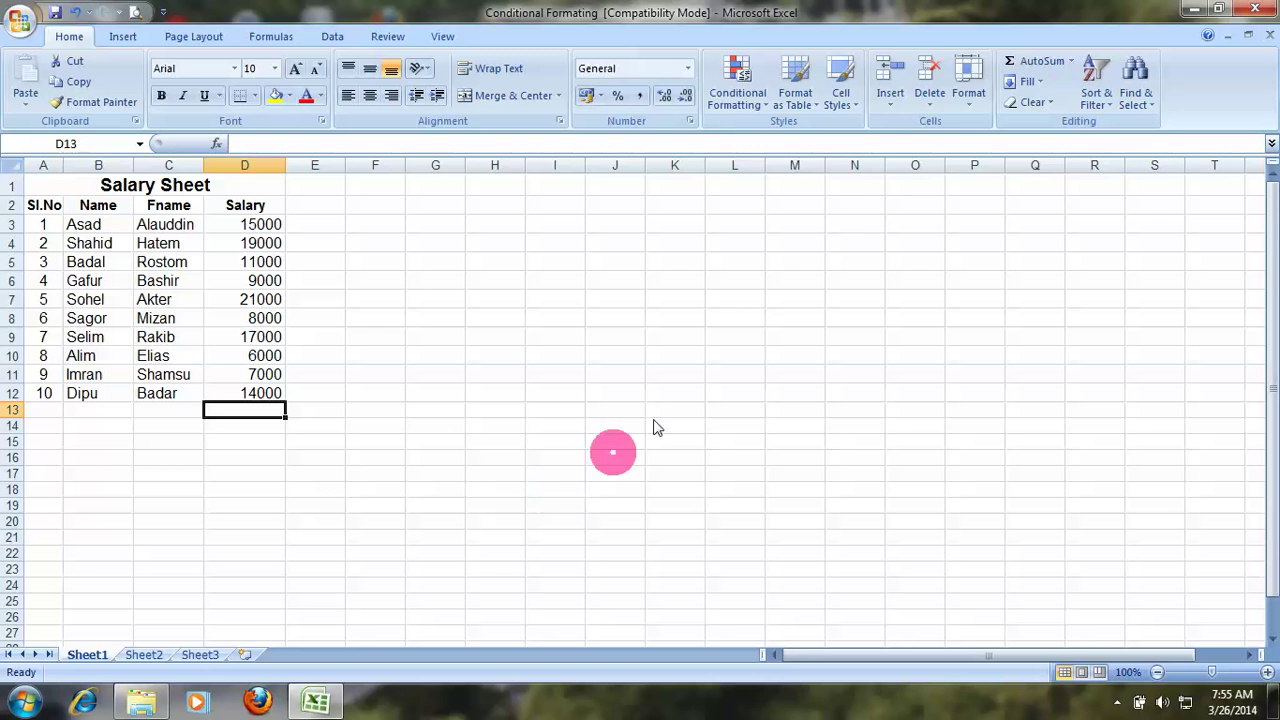
Replace D13 with the lowest salary (6000) using Min
{"action": "left_click", "coordinate": [1068, 62]}
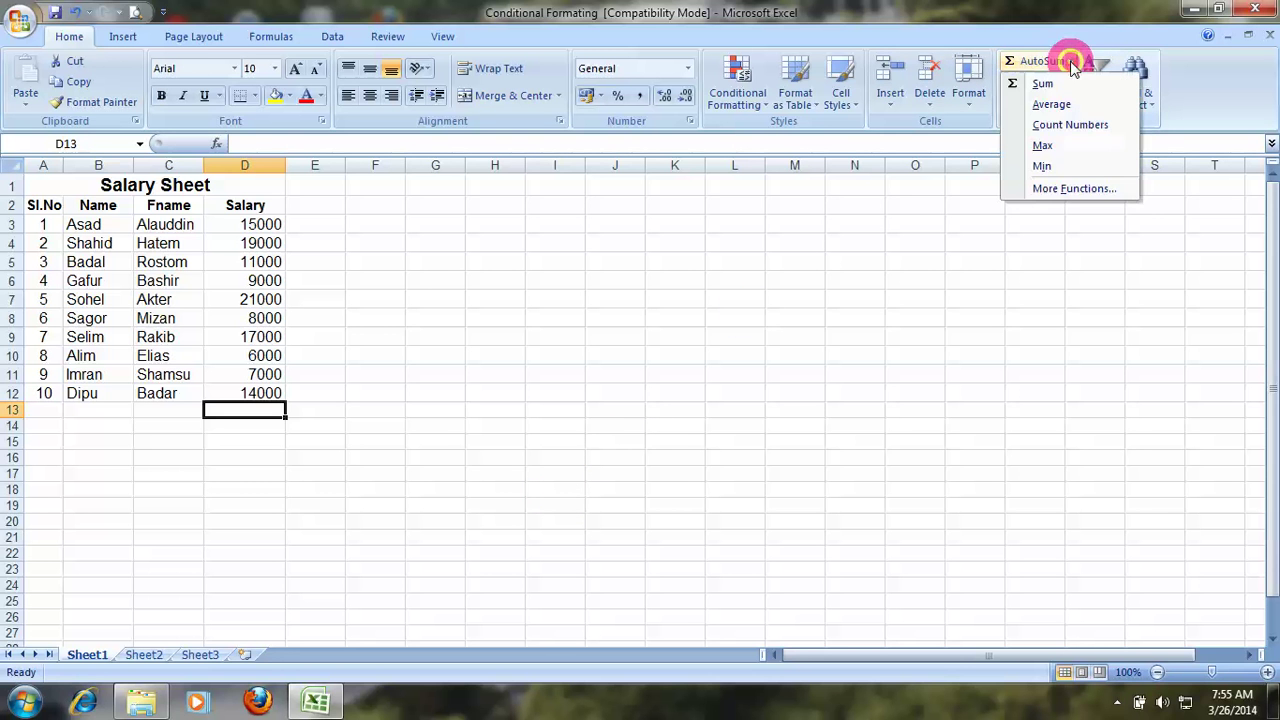
{"action": "left_click", "coordinate": [1060, 172]}
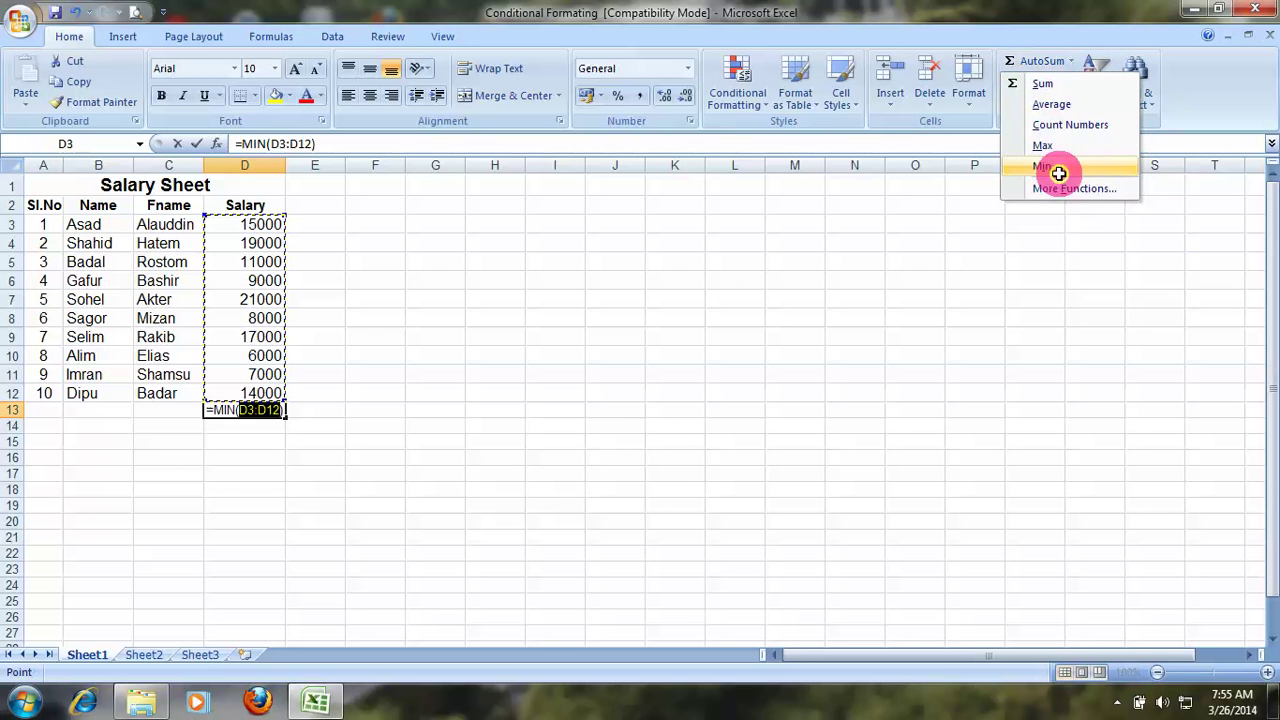
{"action": "key", "text": "Return"}
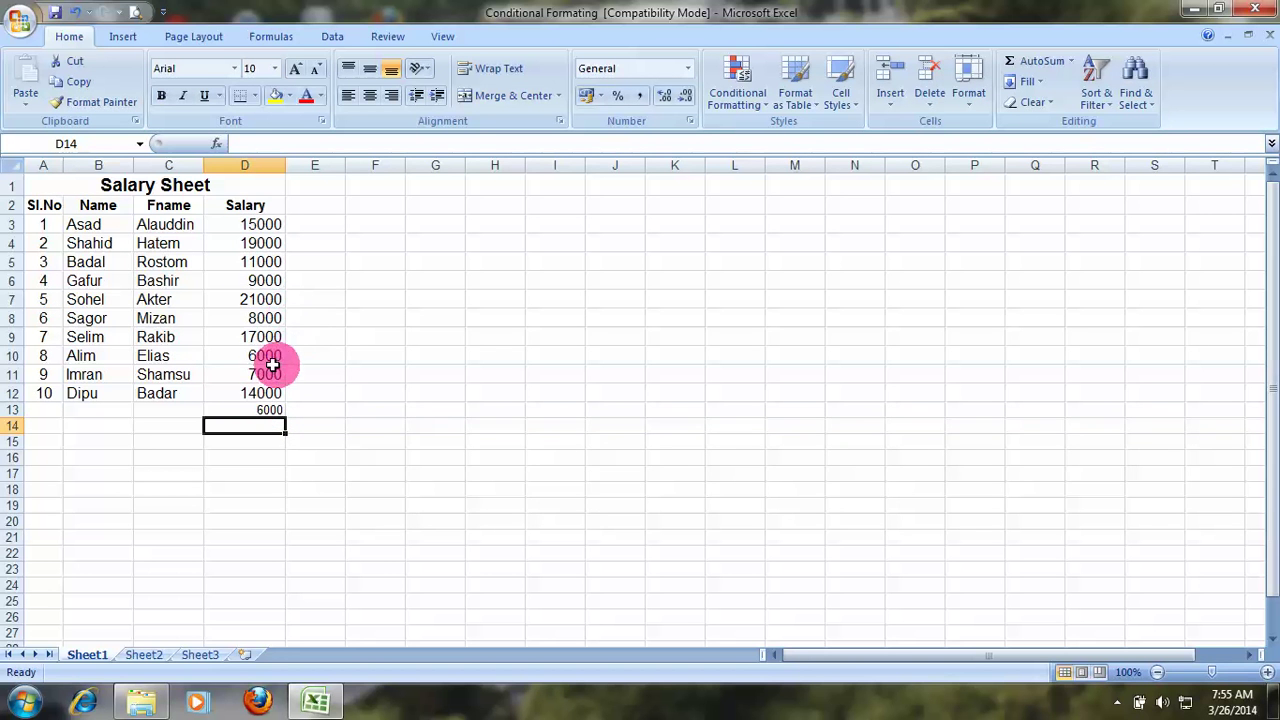
{"action": "left_click", "coordinate": [262, 410]}
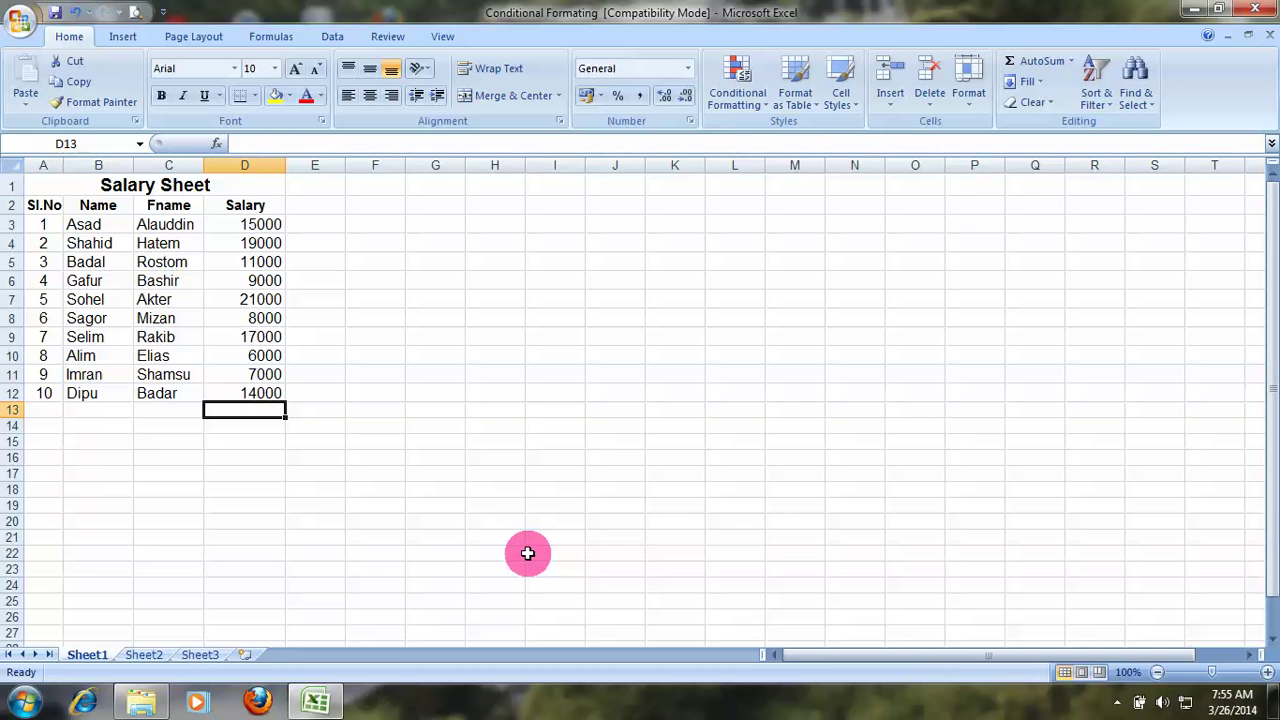
{"action": "left_click", "coordinate": [968, 85]}
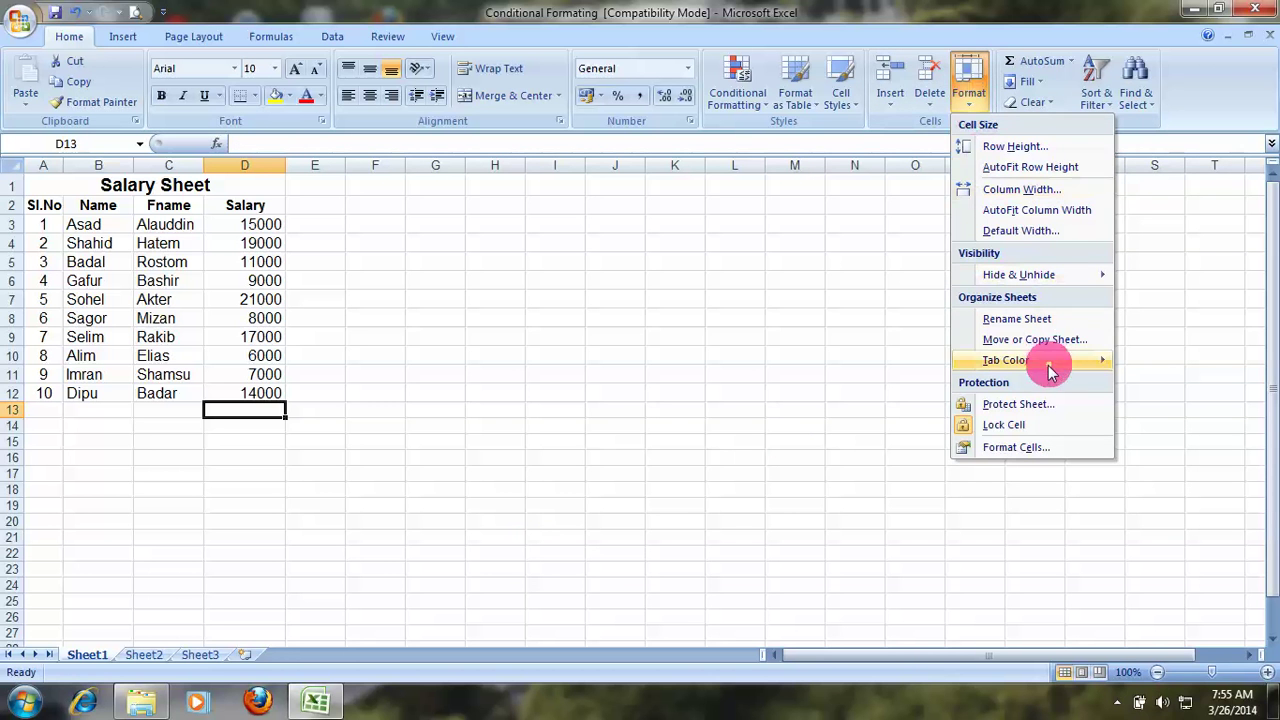
{"action": "left_click", "coordinate": [1070, 62]}
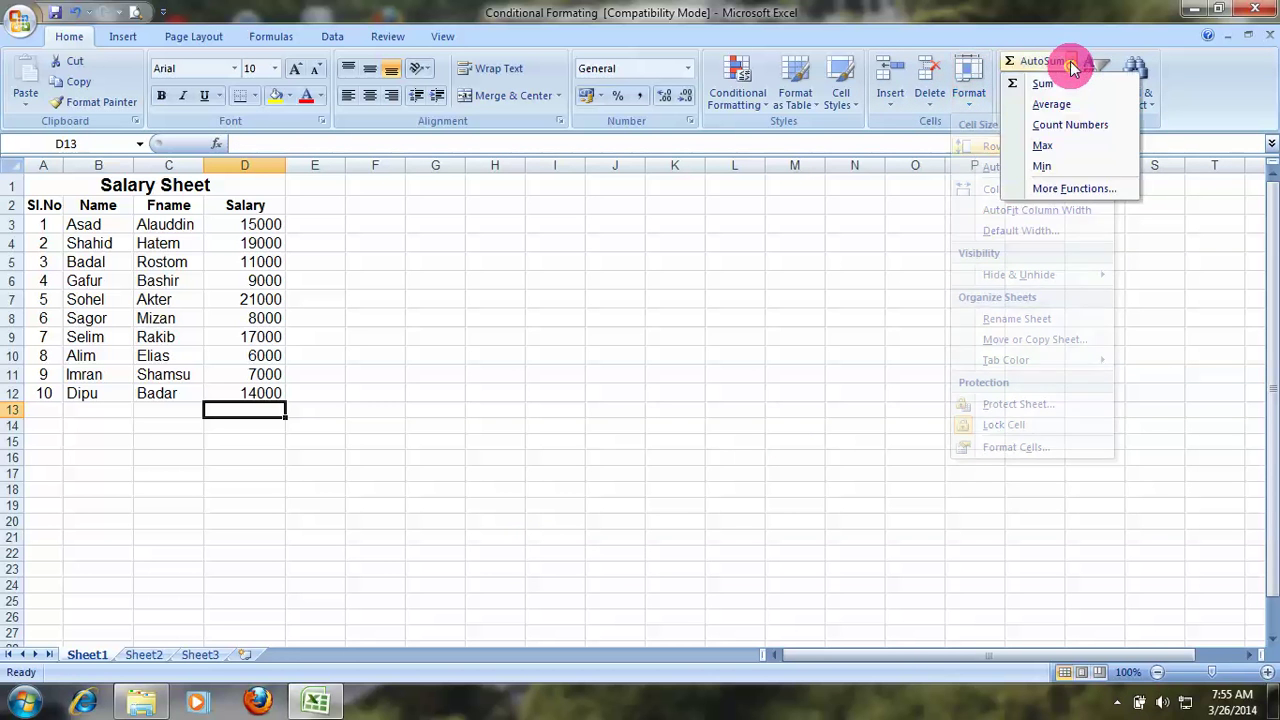
{"action": "left_click", "coordinate": [1109, 191]}
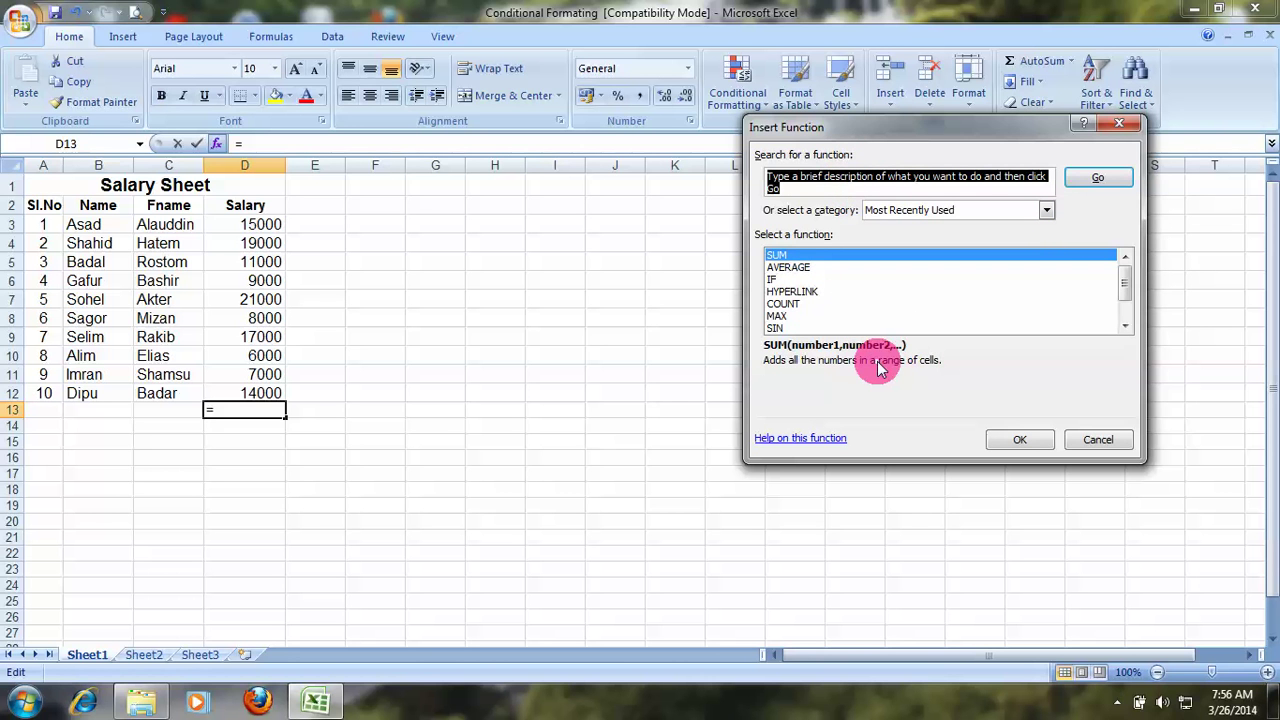
{"action": "type", "text": "*"}
{"action": "type", "text": "pmt"}
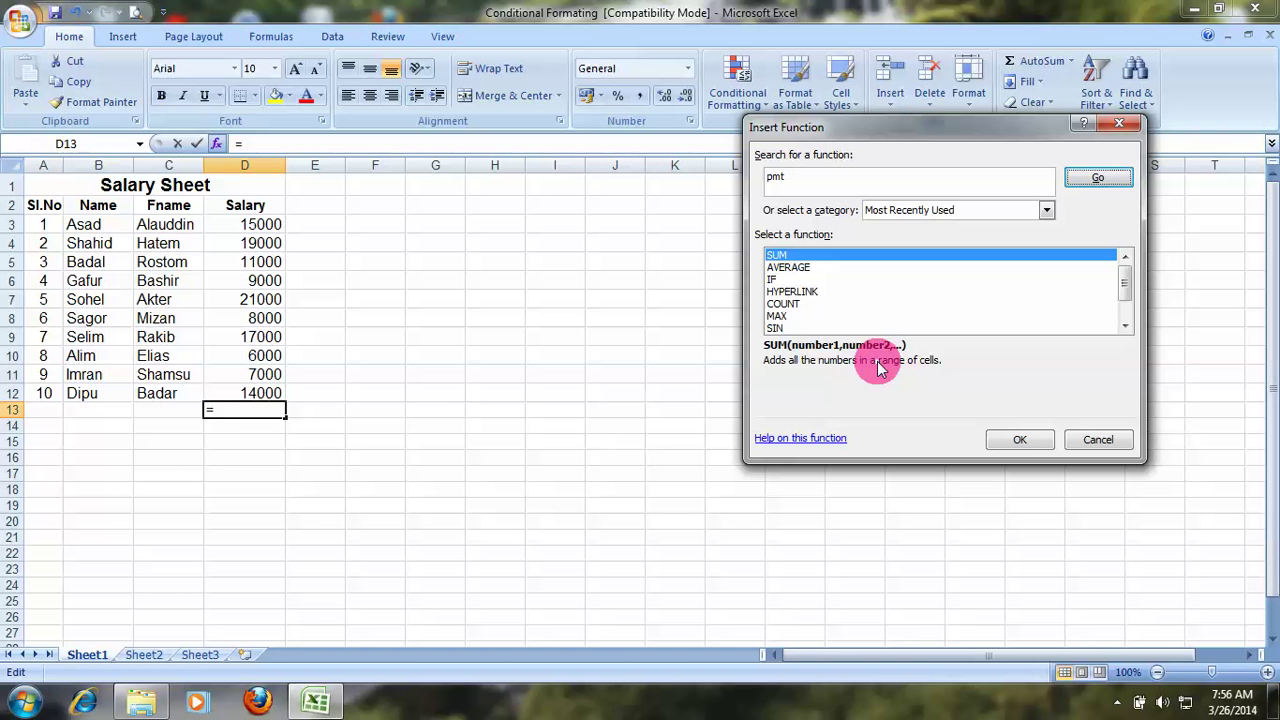
{"action": "key", "text": "Return"}
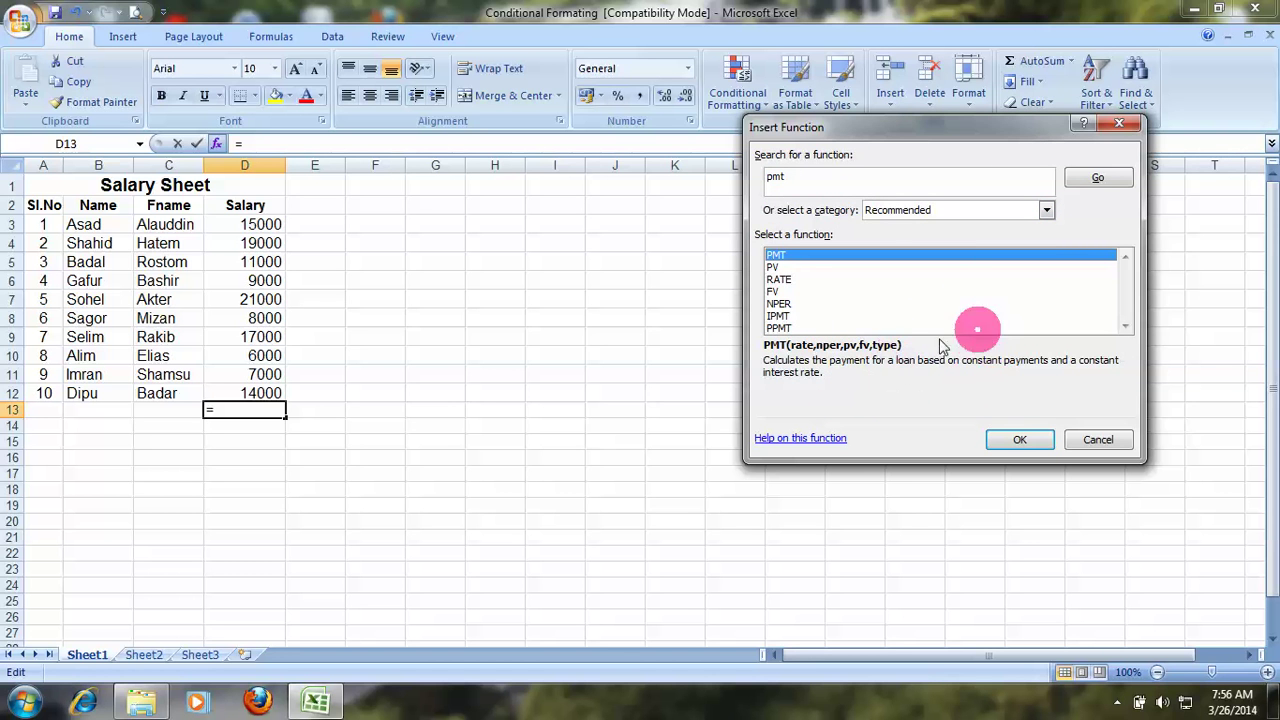
{"action": "left_click", "coordinate": [1117, 443]}
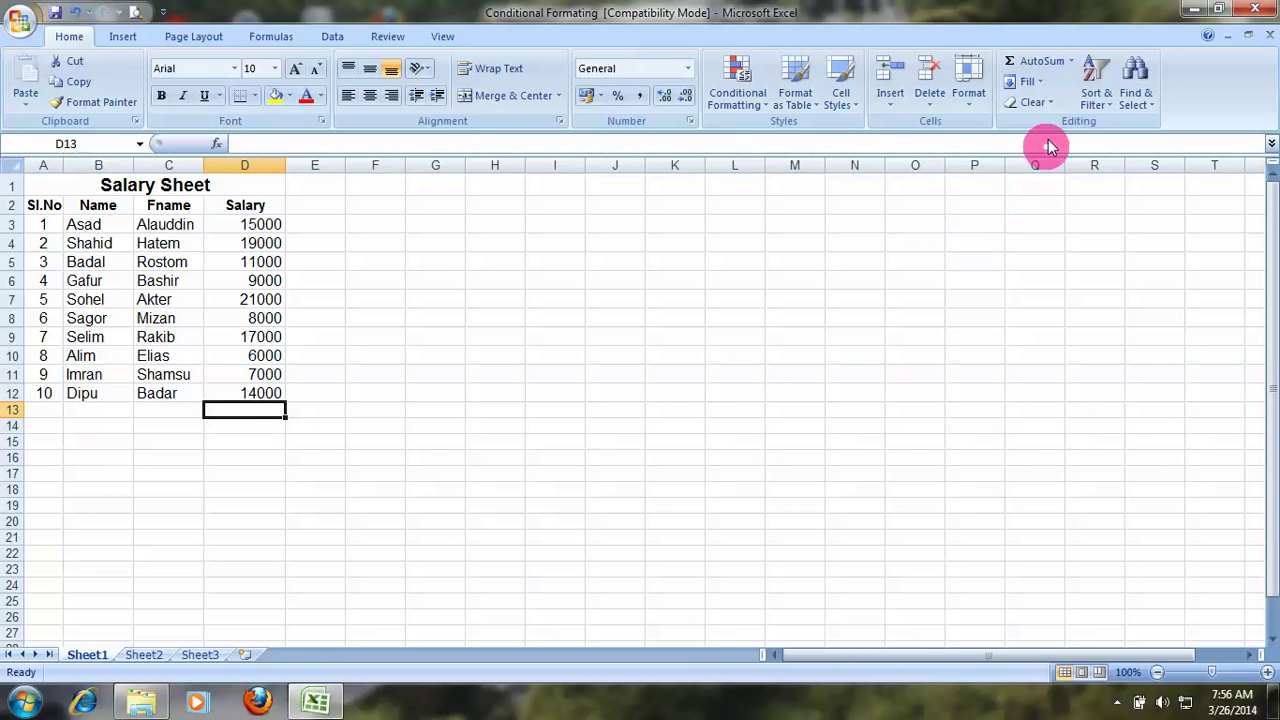
Look at the Fill options and enter 1 in F3
{"action": "left_click", "coordinate": [1041, 93]}
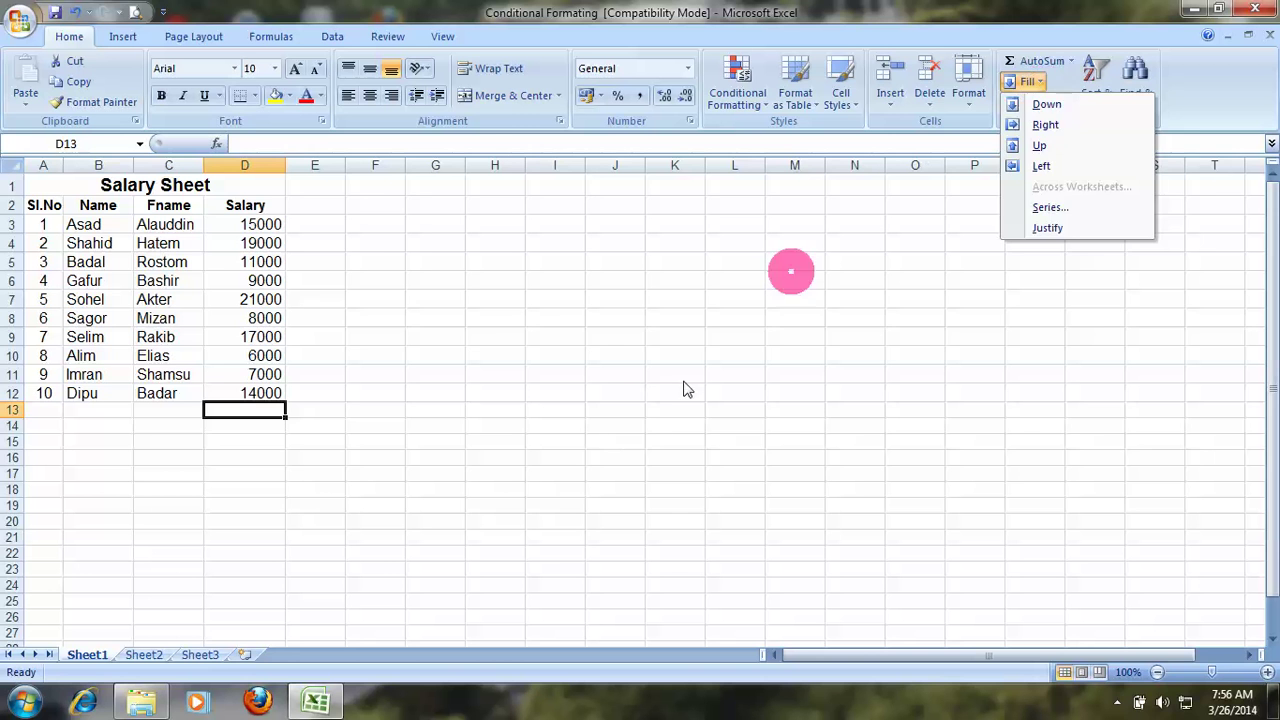
{"action": "left_click", "coordinate": [363, 296]}
{"action": "left_click", "coordinate": [390, 226]}
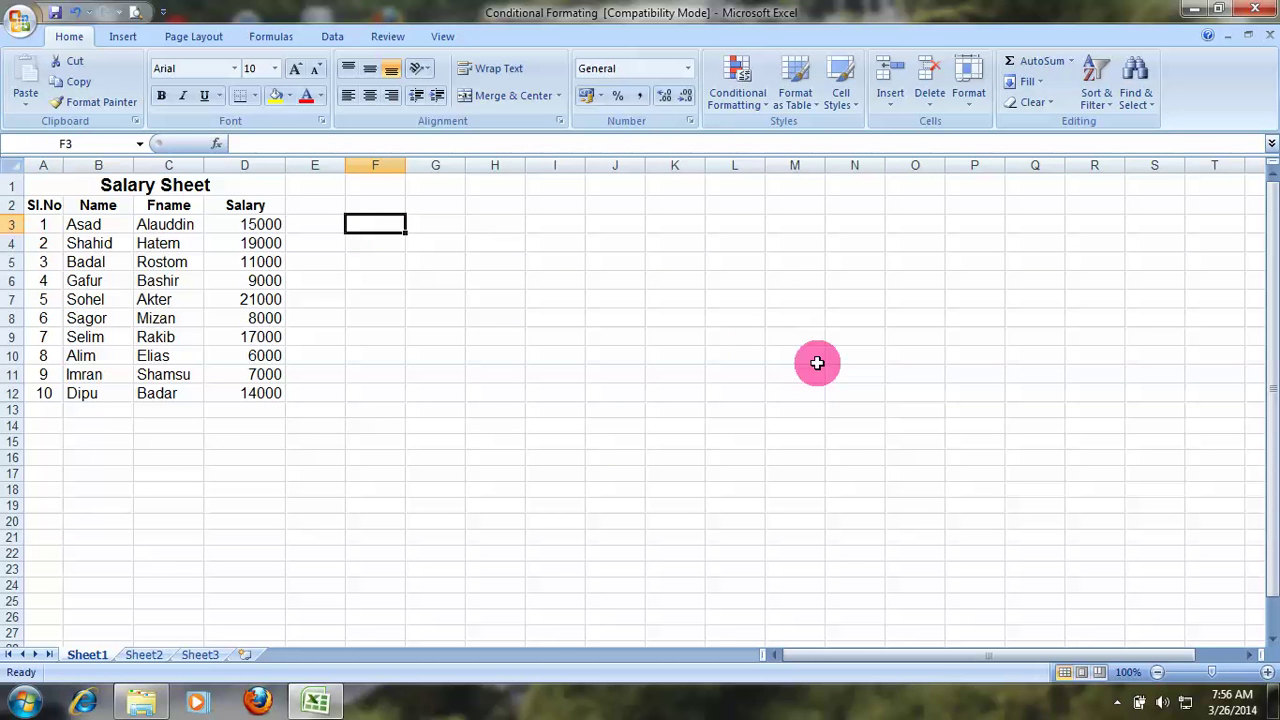
{"action": "type", "text": "1"}
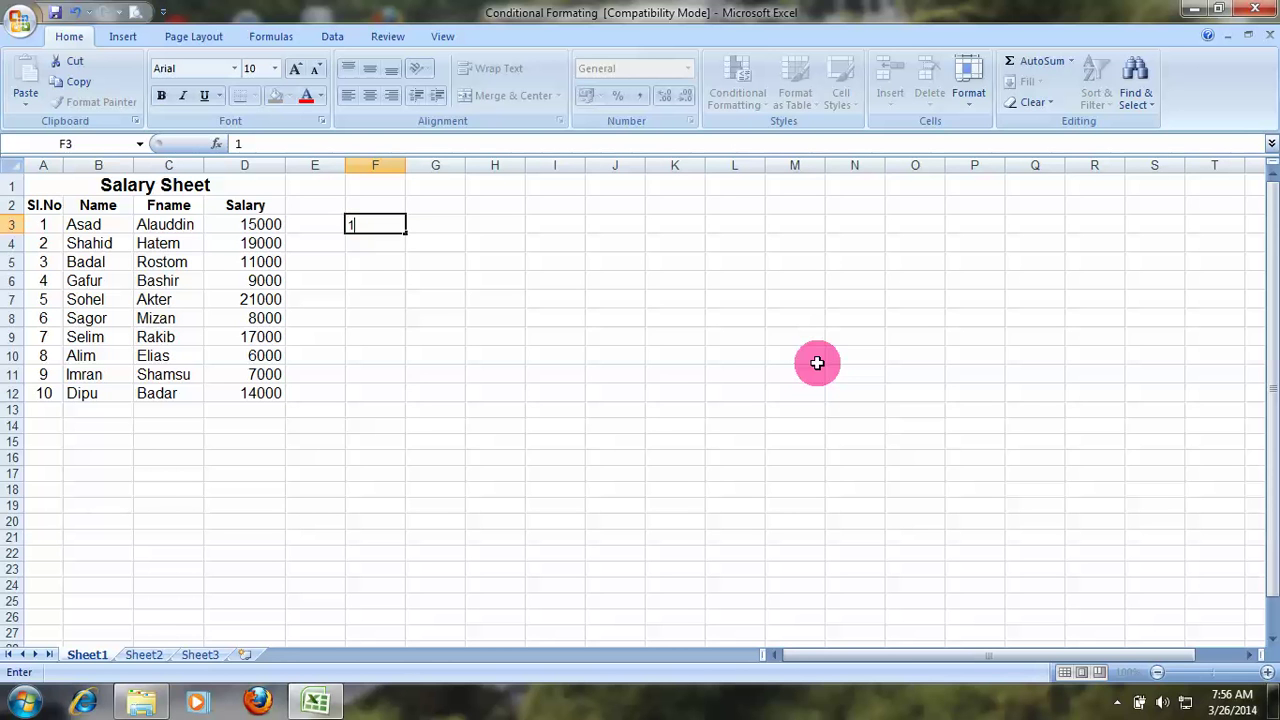
{"action": "key", "text": "Return"}
Enter Bangladesh in F3 and fill it down through F13
{"action": "left_click", "coordinate": [548, 340]}
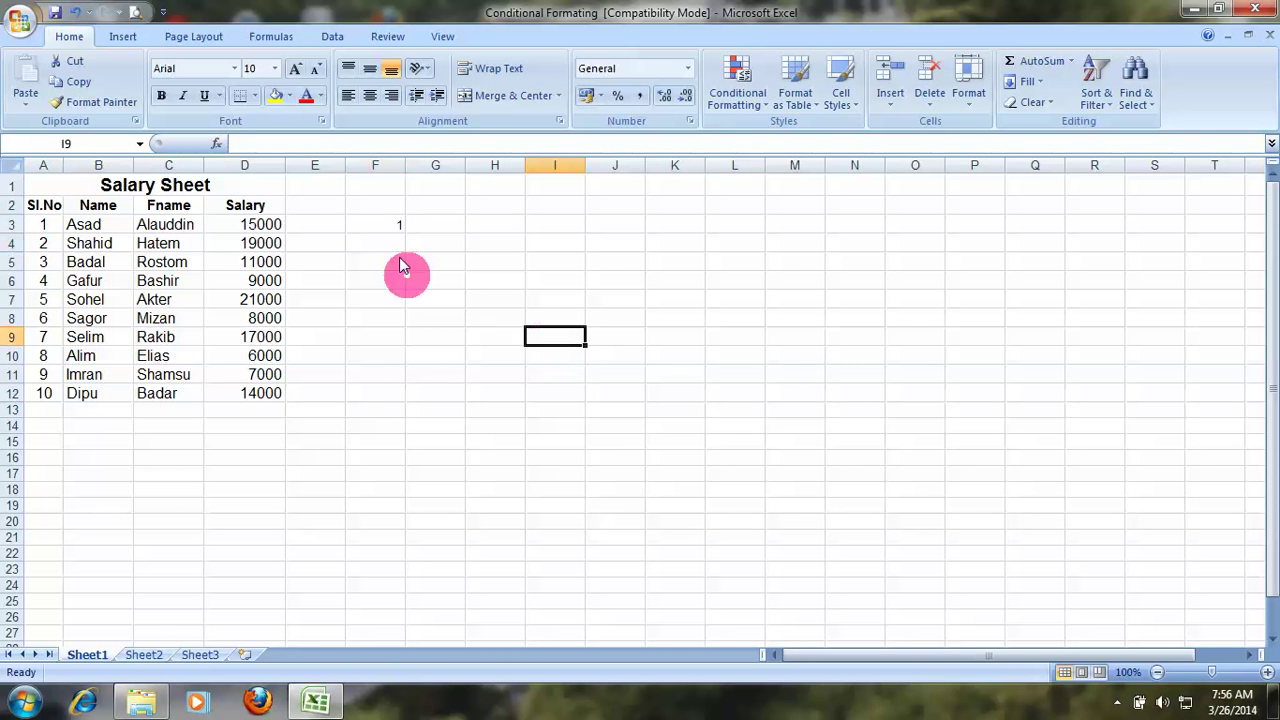
{"action": "left_click", "coordinate": [385, 224]}
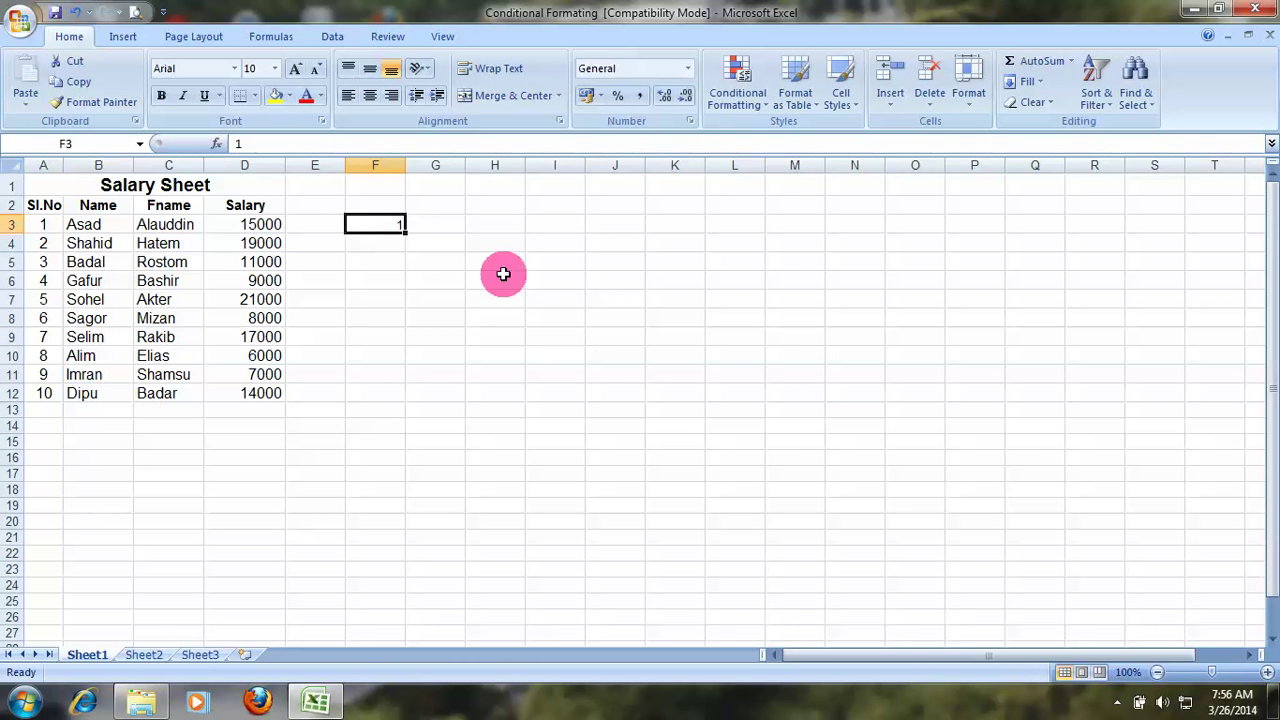
{"action": "type", "text": "Bangladesh"}
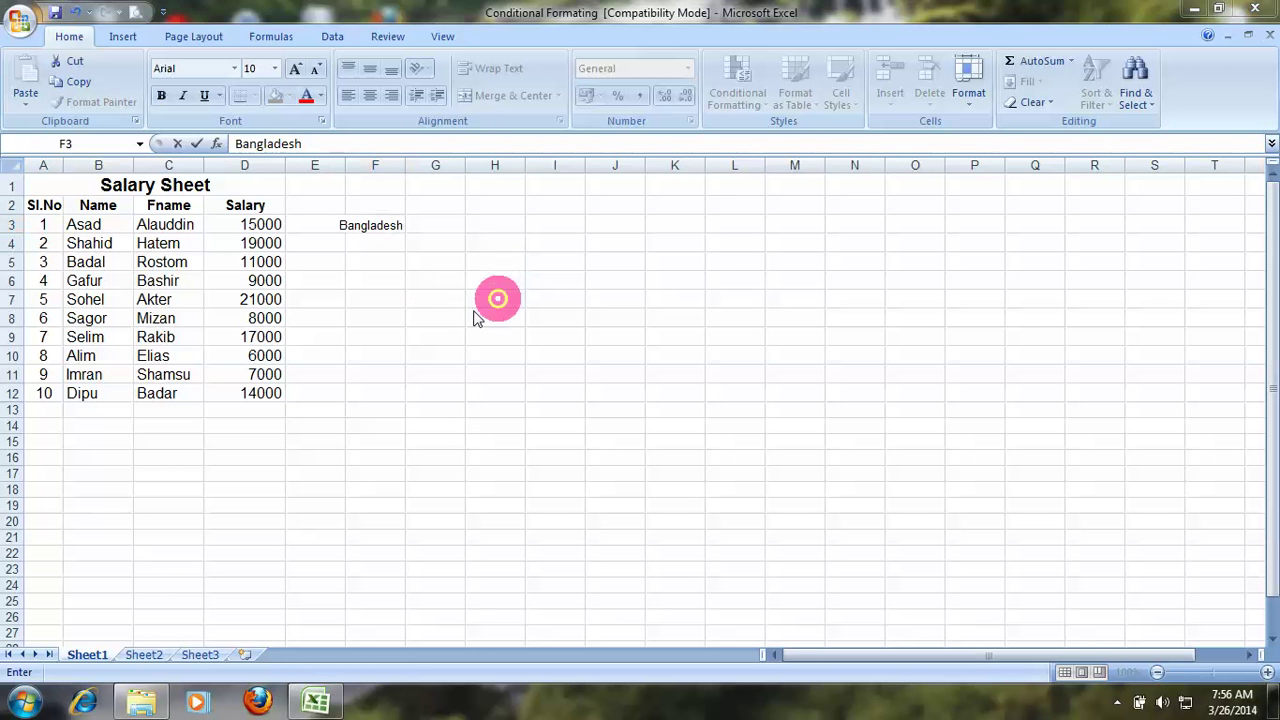
{"action": "left_click", "coordinate": [410, 262]}
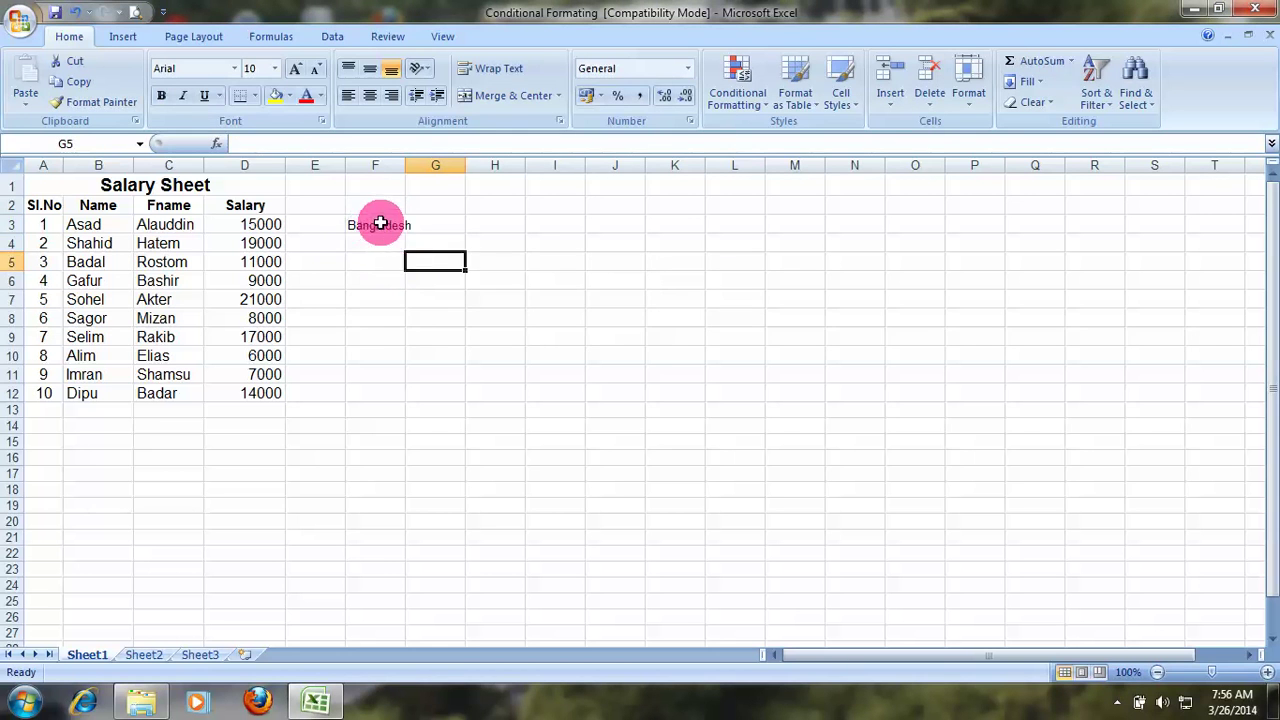
{"action": "left_click_drag", "start_coordinate": [375, 224], "coordinate": [390, 410]}
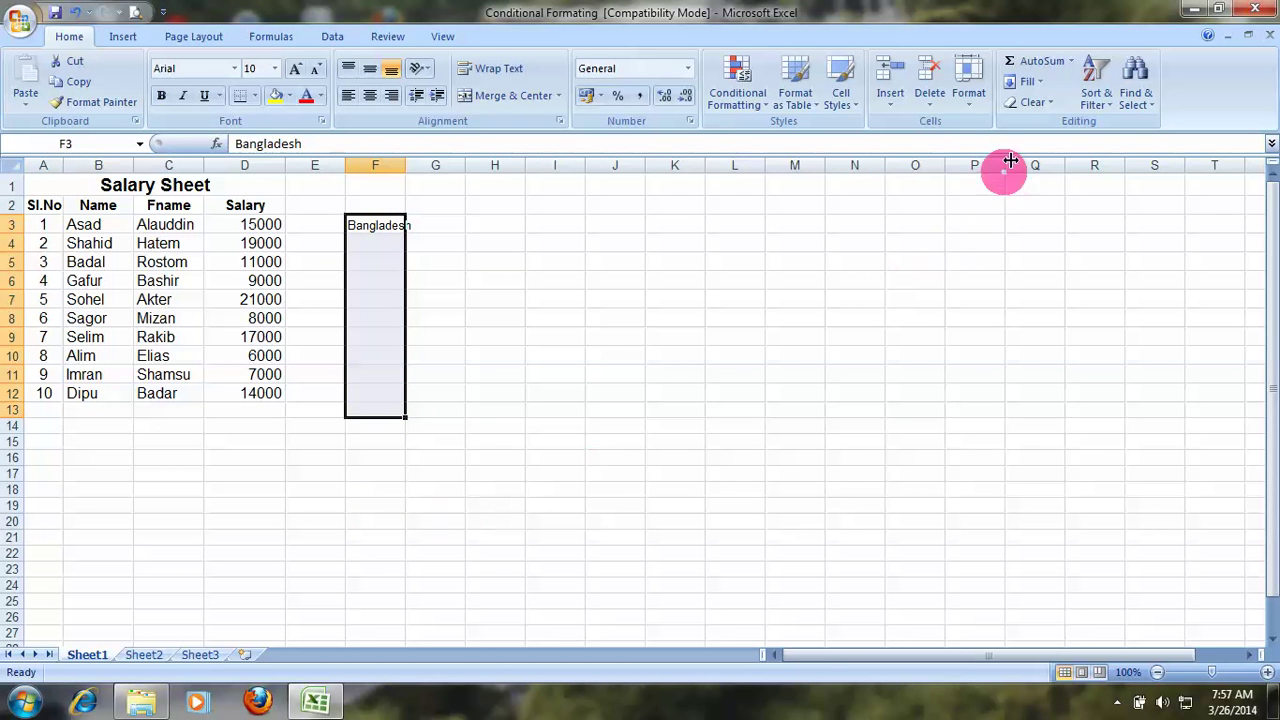
{"action": "left_click", "coordinate": [1030, 82]}
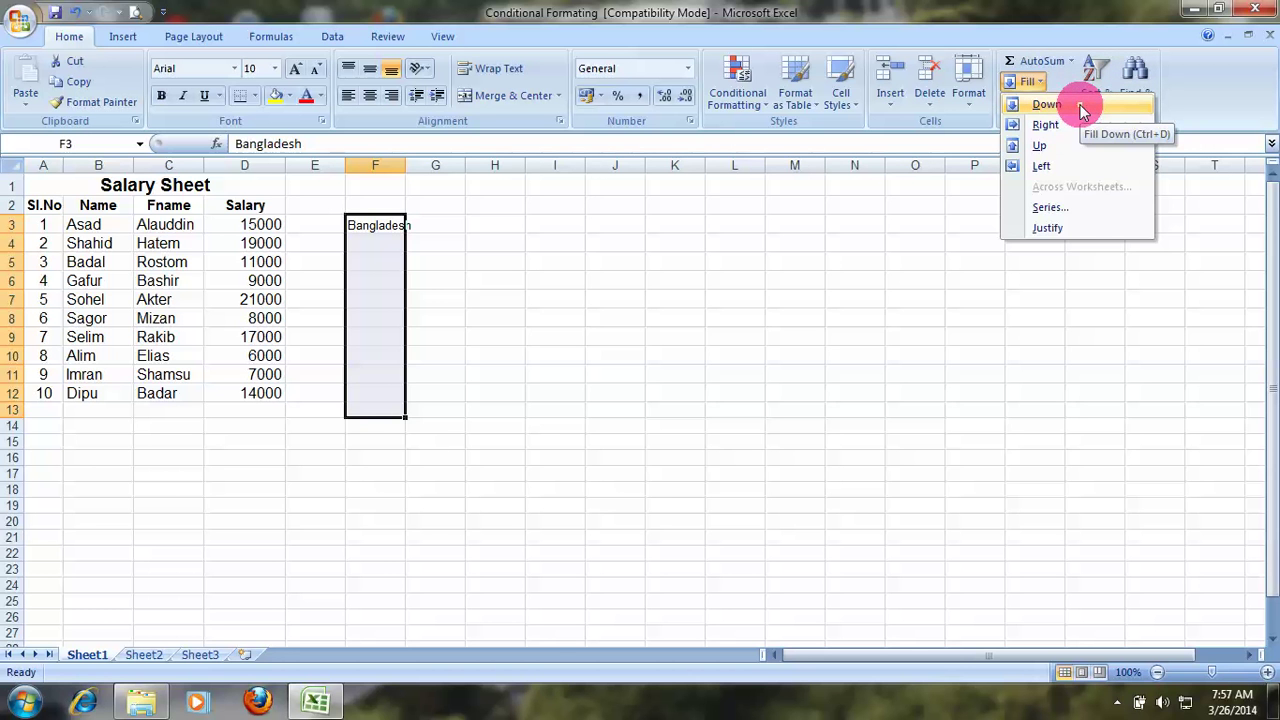
{"action": "left_click", "coordinate": [1082, 106]}
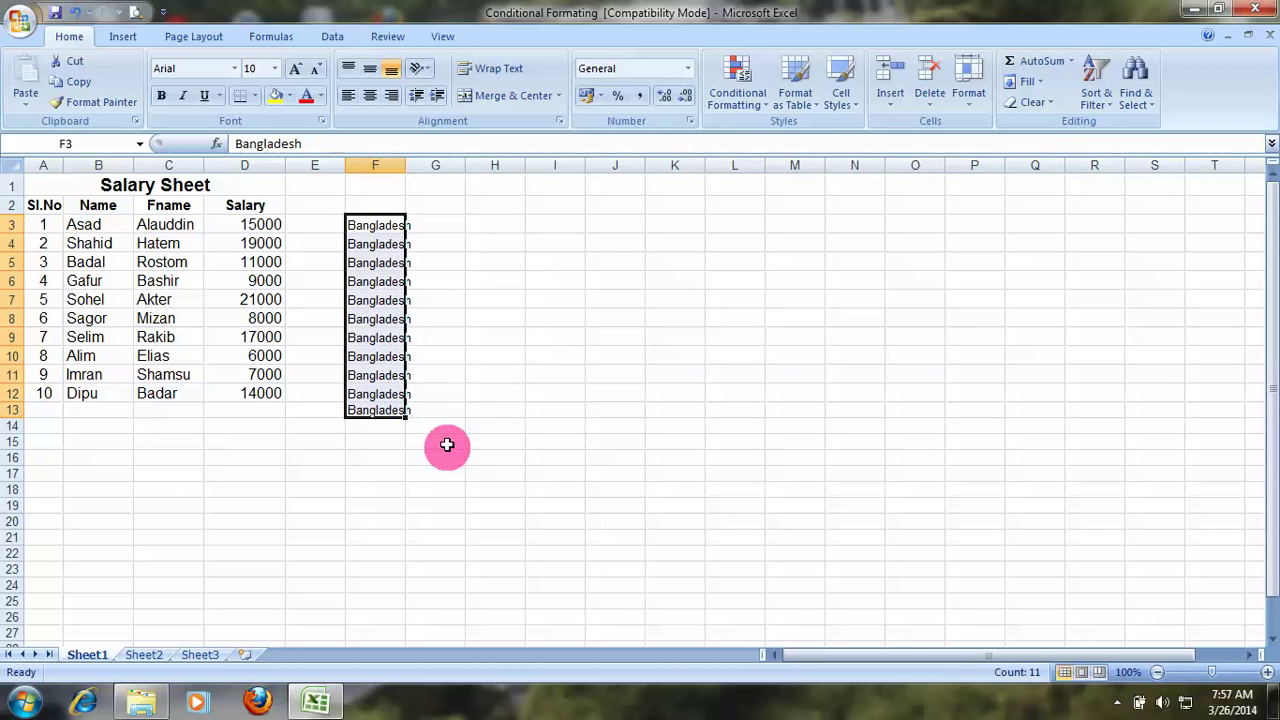
Fill Bangladesh right from F3 across to J3
{"action": "left_click", "coordinate": [452, 503]}
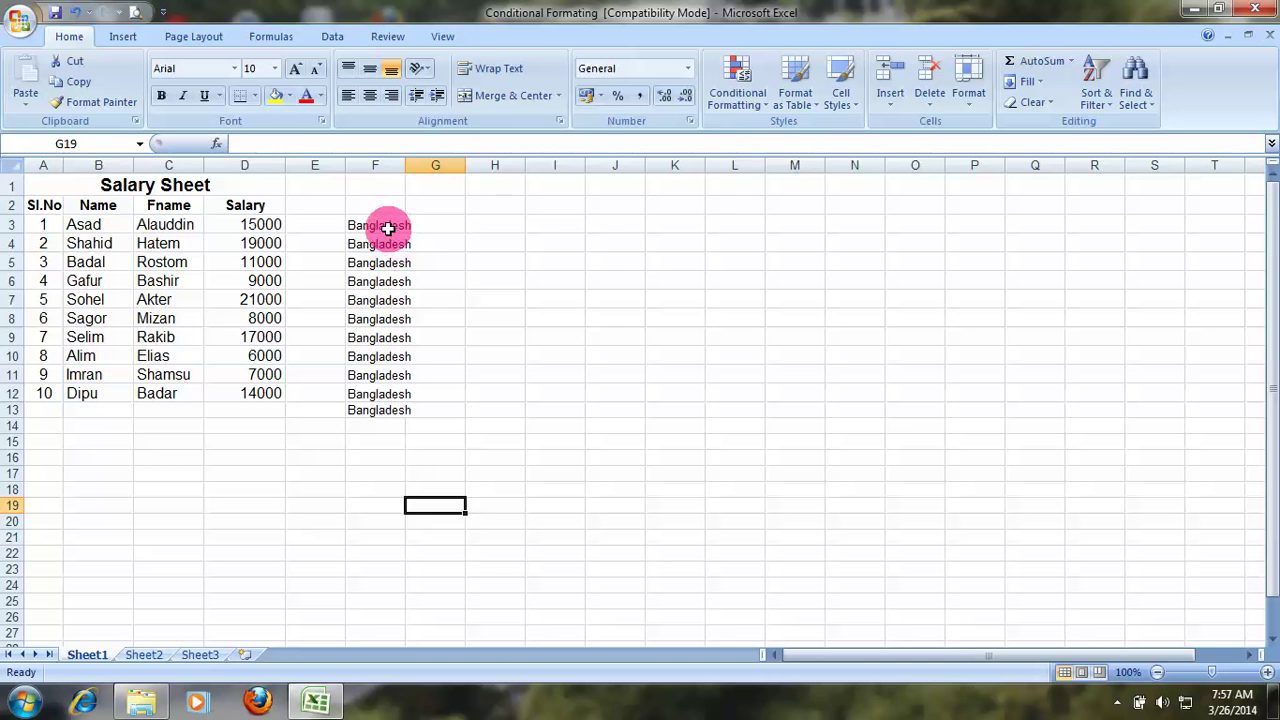
{"action": "left_click_drag", "start_coordinate": [388, 228], "coordinate": [583, 235]}
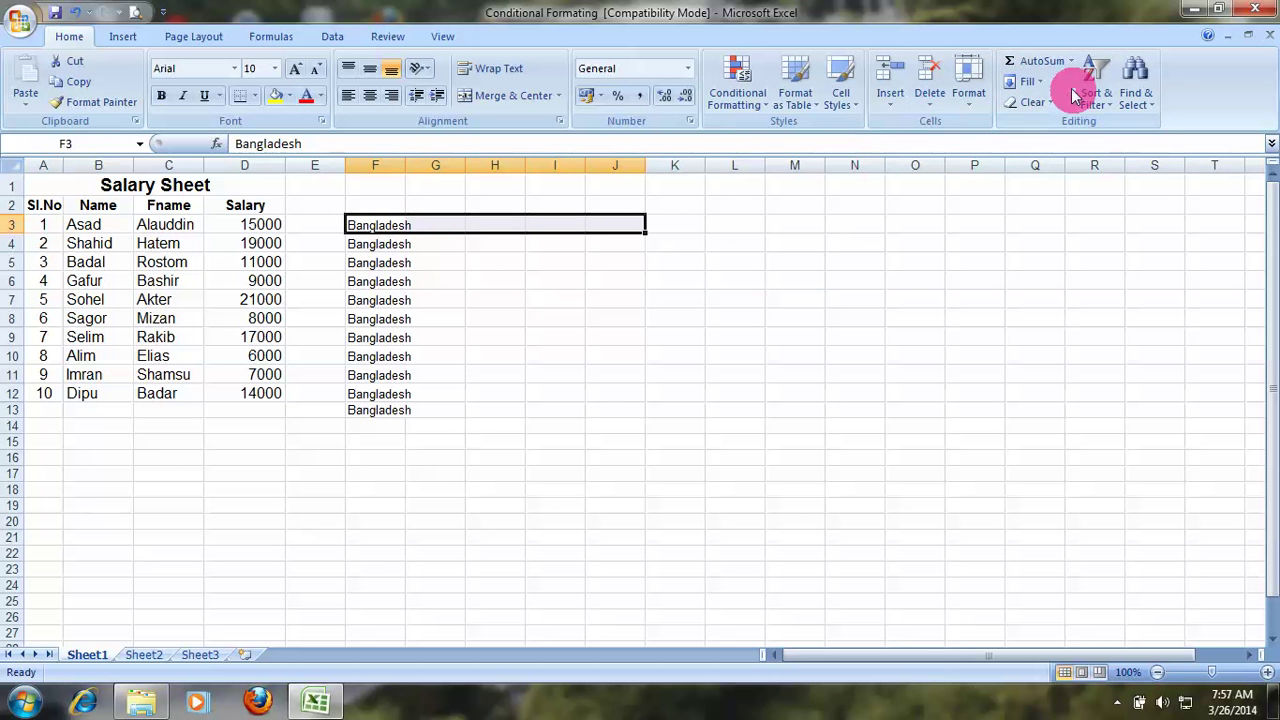
{"action": "left_click", "coordinate": [1033, 81]}
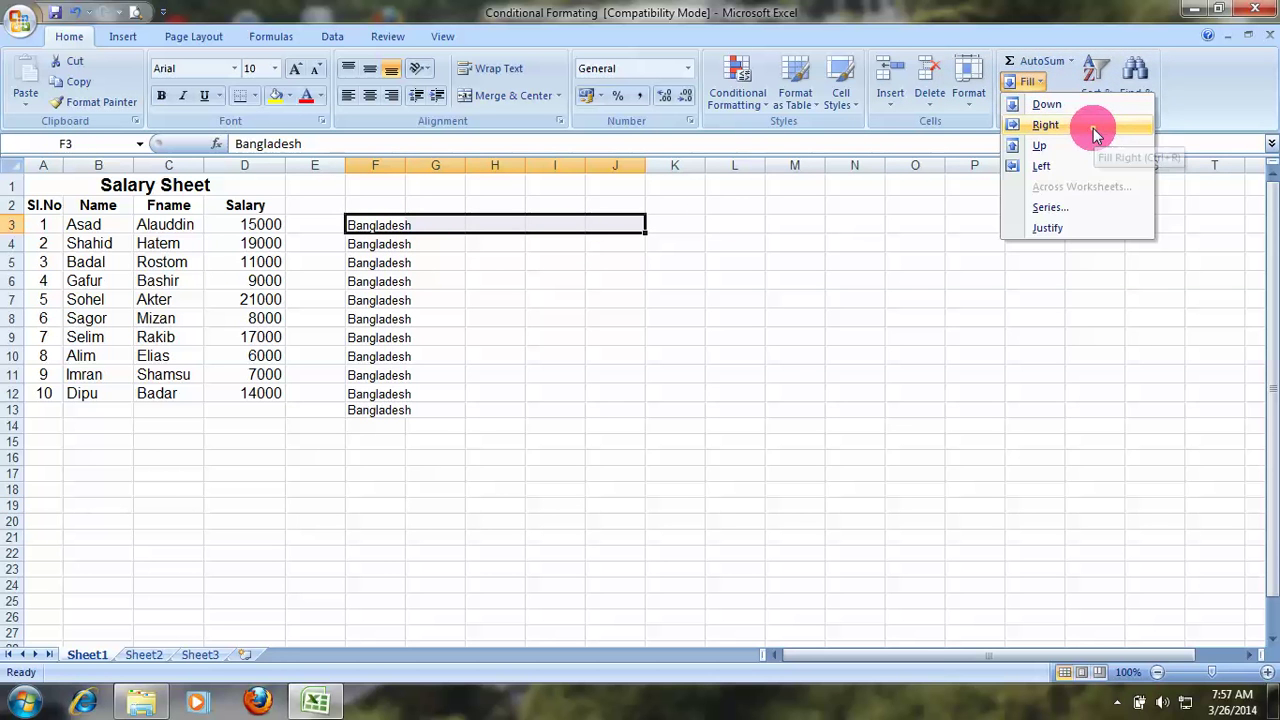
{"action": "left_click", "coordinate": [1046, 125]}
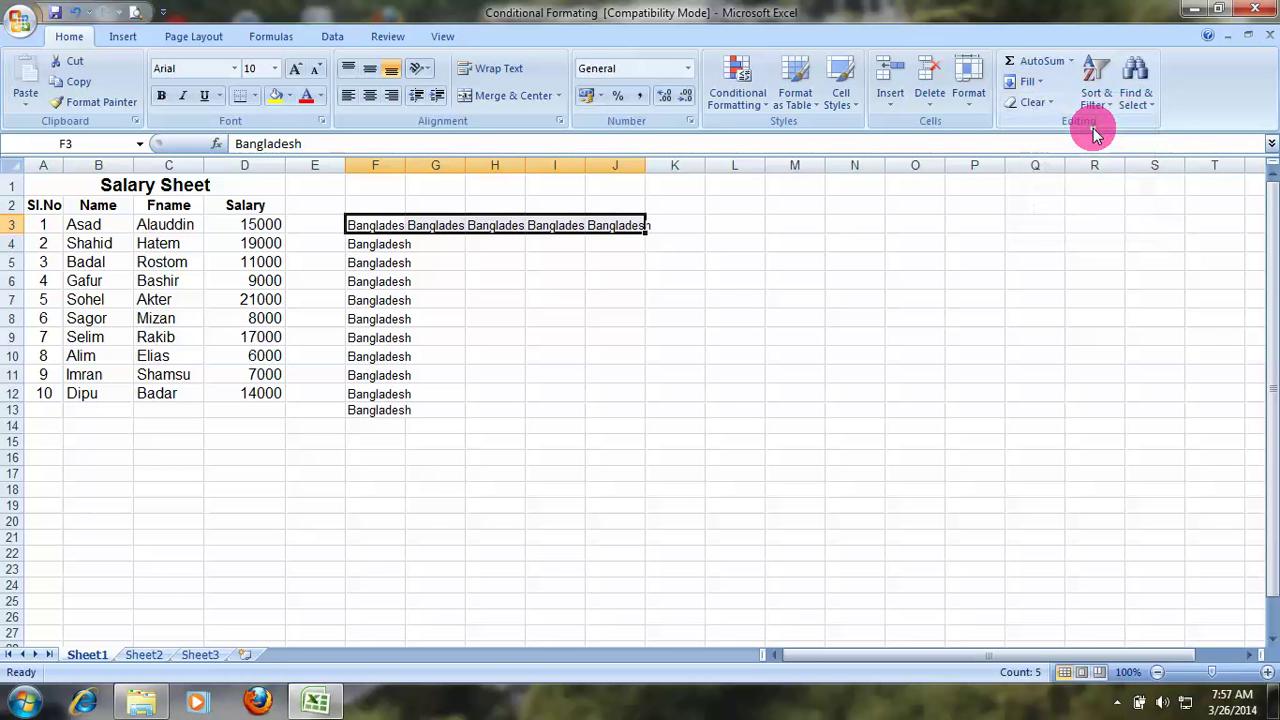
{"action": "left_click", "coordinate": [1038, 85]}
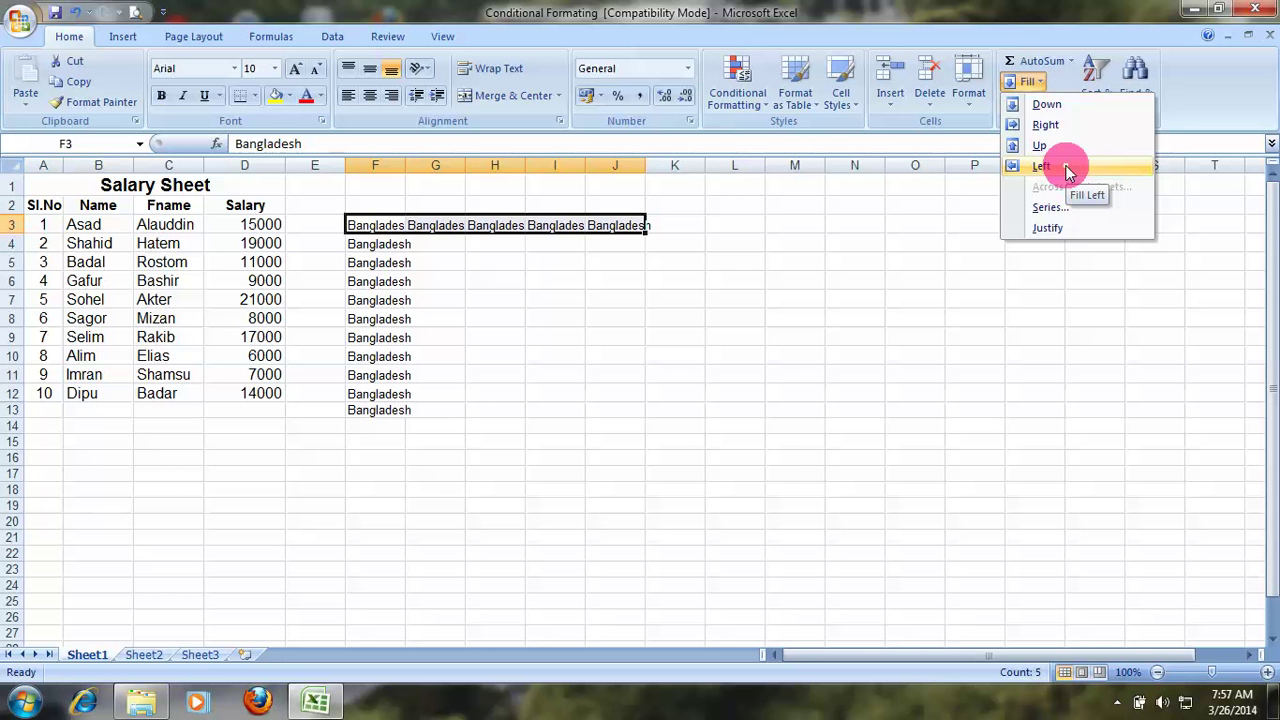
{"action": "left_click", "coordinate": [775, 465]}
{"action": "left_click", "coordinate": [745, 242]}
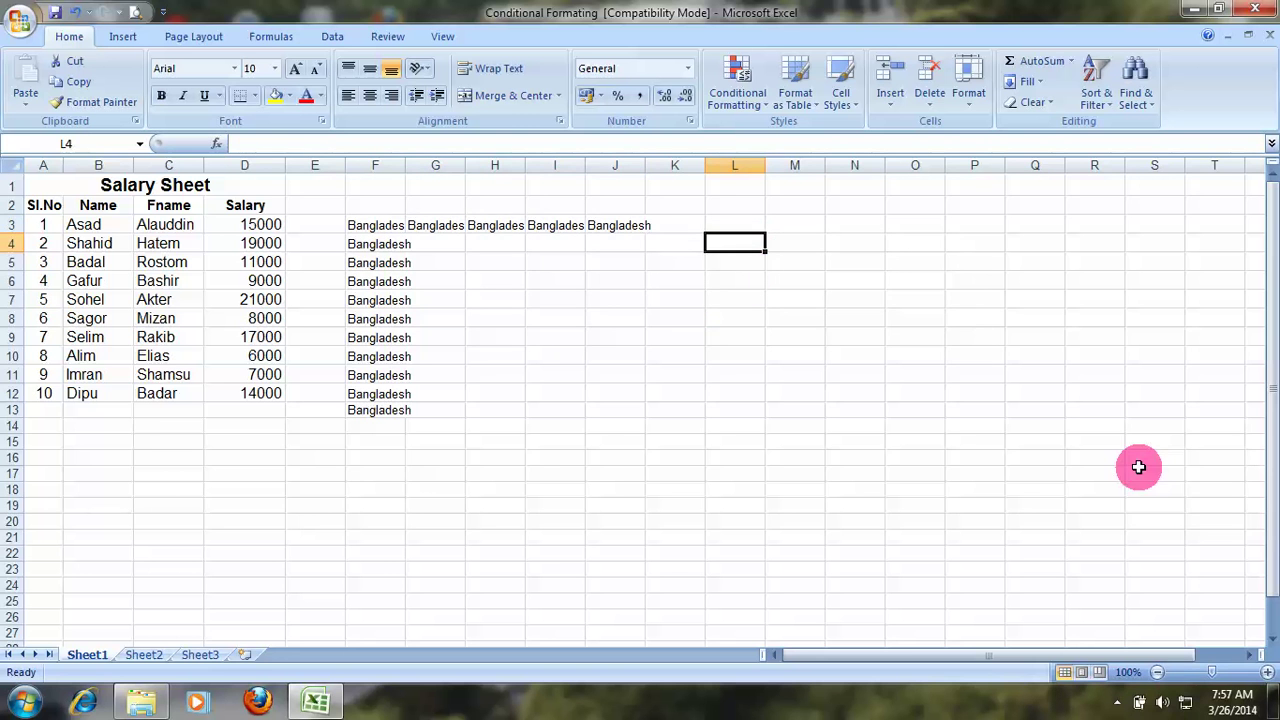
Undo the fills, widen column F, and drag Bangladesh down from F3 to F15
{"action": "key", "text": "ctrl+z"}
{"action": "key", "text": "ctrl+z"}
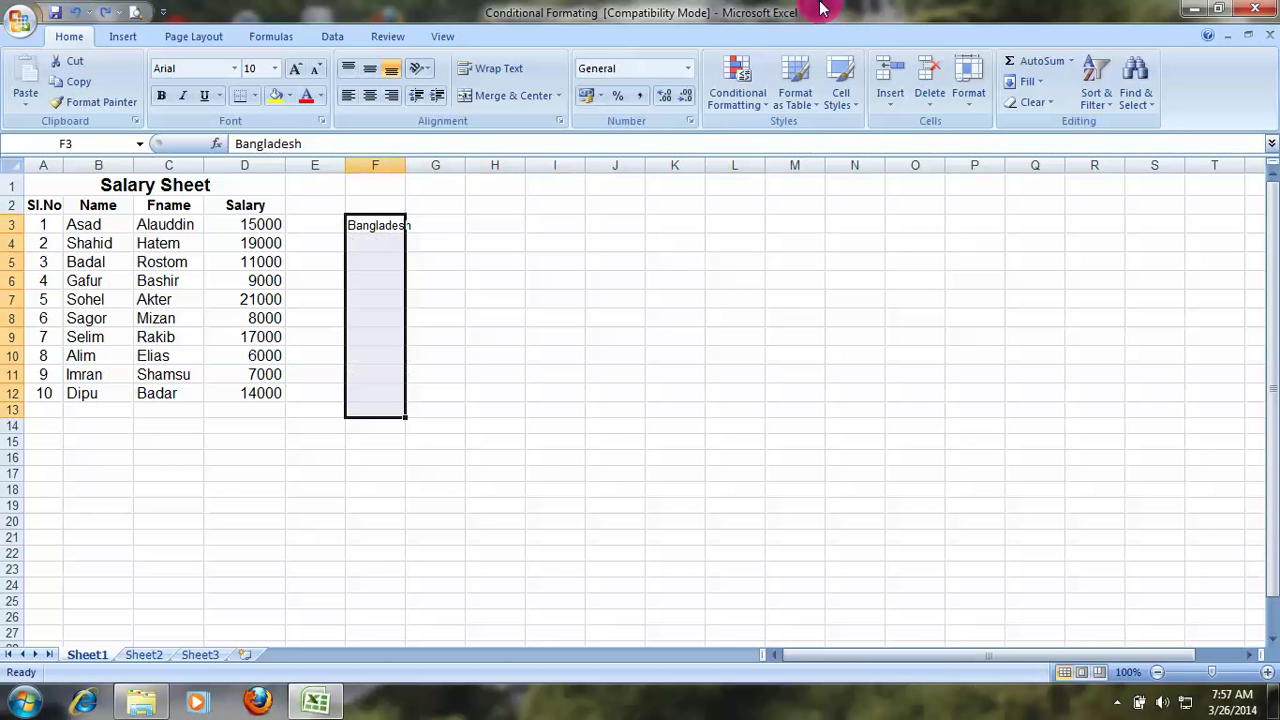
{"action": "left_click", "coordinate": [466, 318]}
{"action": "left_click", "coordinate": [372, 225]}
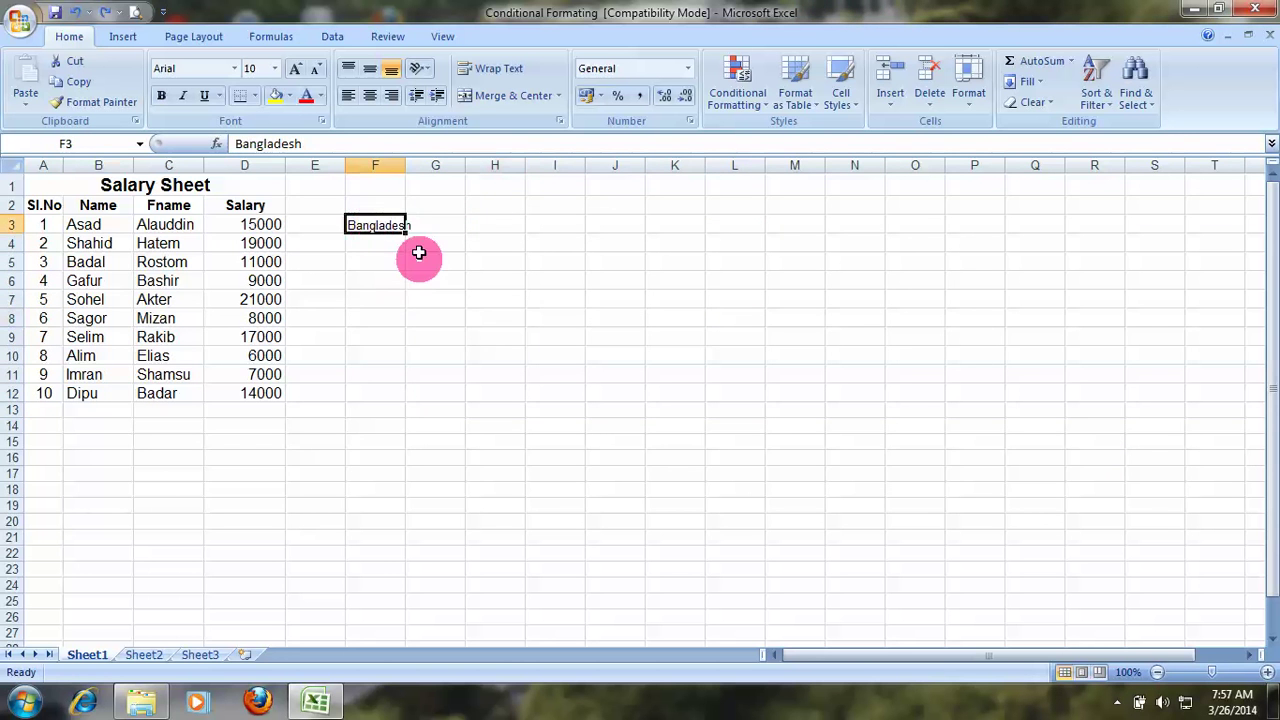
{"action": "left_click_drag", "start_coordinate": [405, 165], "coordinate": [427, 165]}
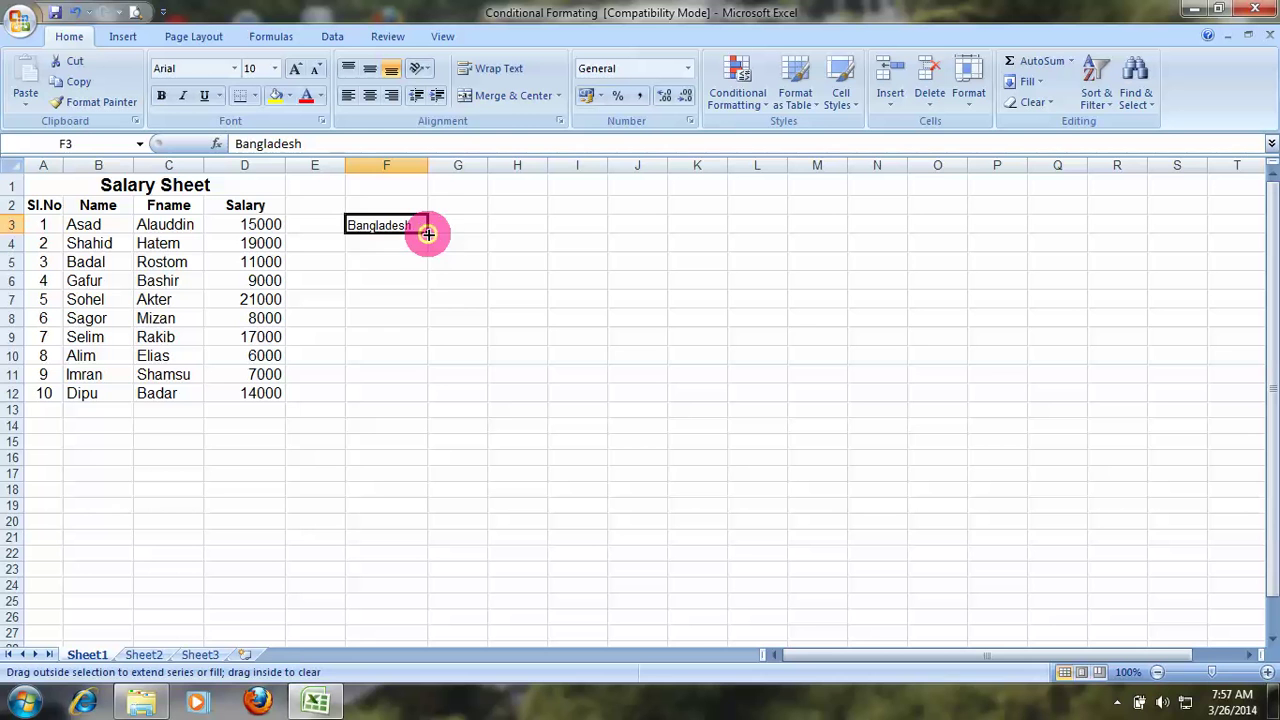
{"action": "left_click_drag", "start_coordinate": [427, 233], "coordinate": [428, 447]}
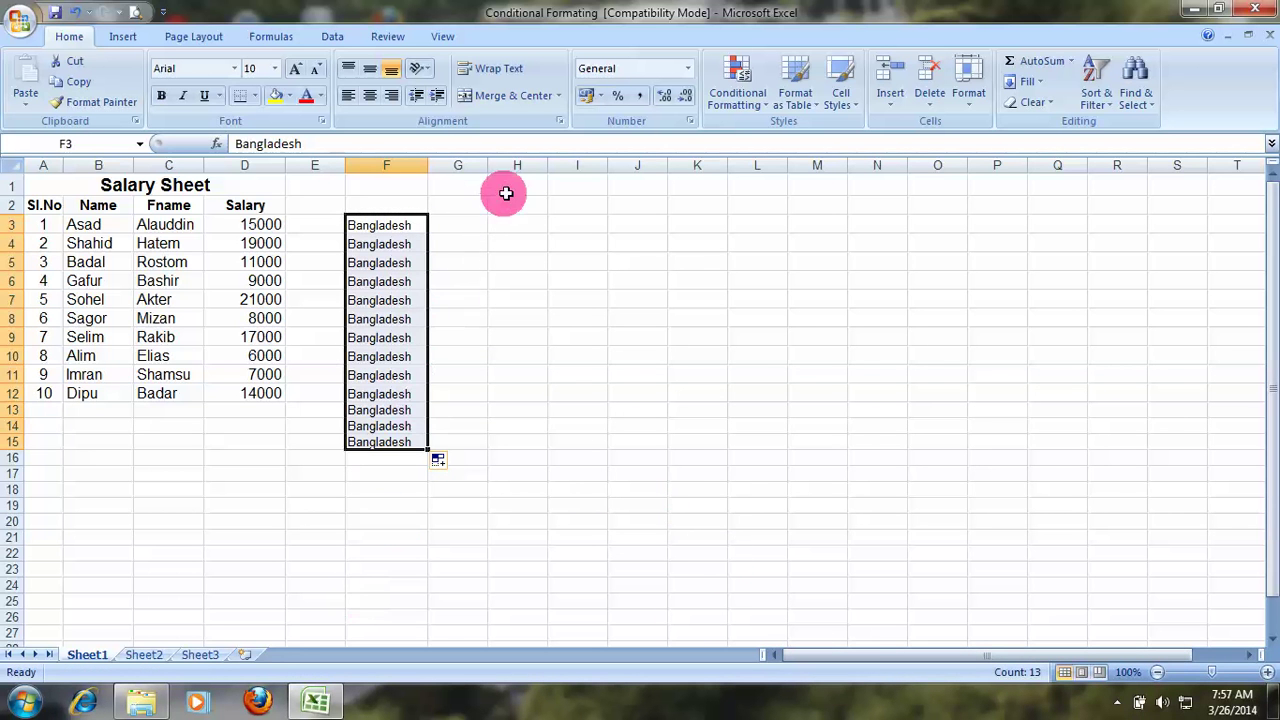
{"action": "left_click", "coordinate": [529, 228]}
Number H3:H15 as a linear series from 1, step 1, stop value 20
{"action": "type", "text": "1"}
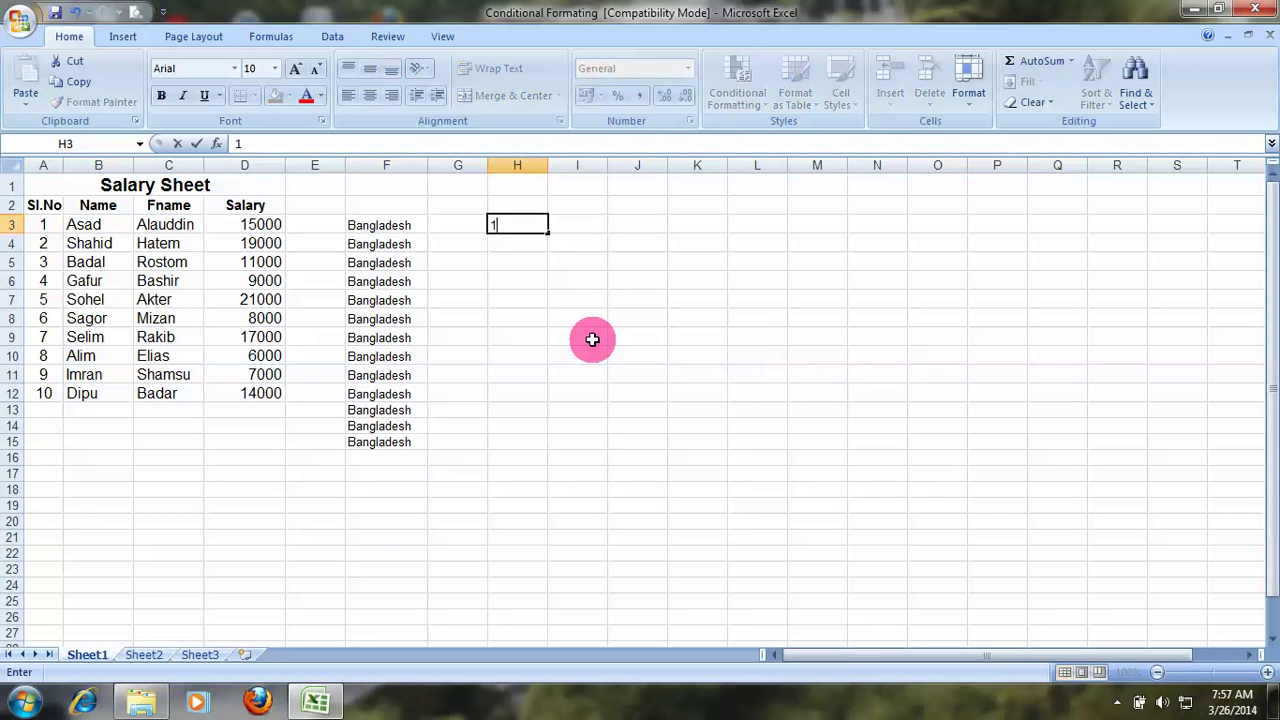
{"action": "left_click", "coordinate": [591, 337]}
{"action": "left_click_drag", "start_coordinate": [529, 226], "coordinate": [527, 440]}
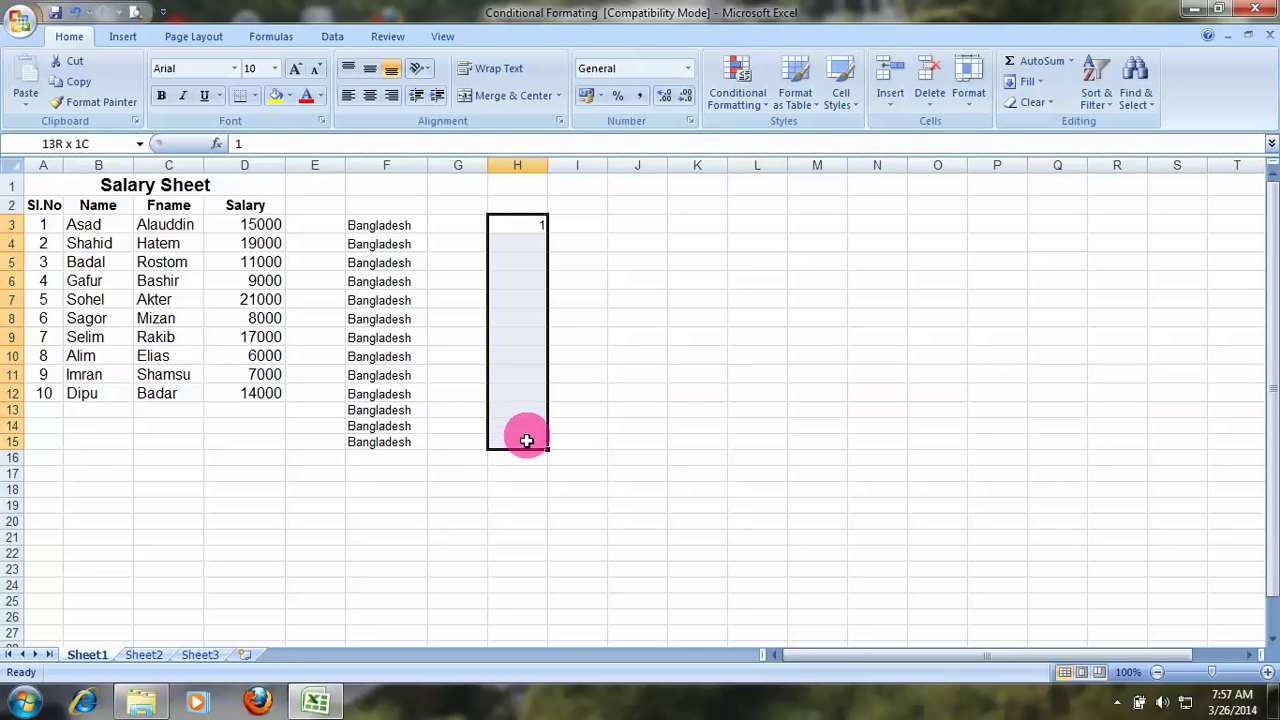
{"action": "left_click", "coordinate": [1043, 90]}
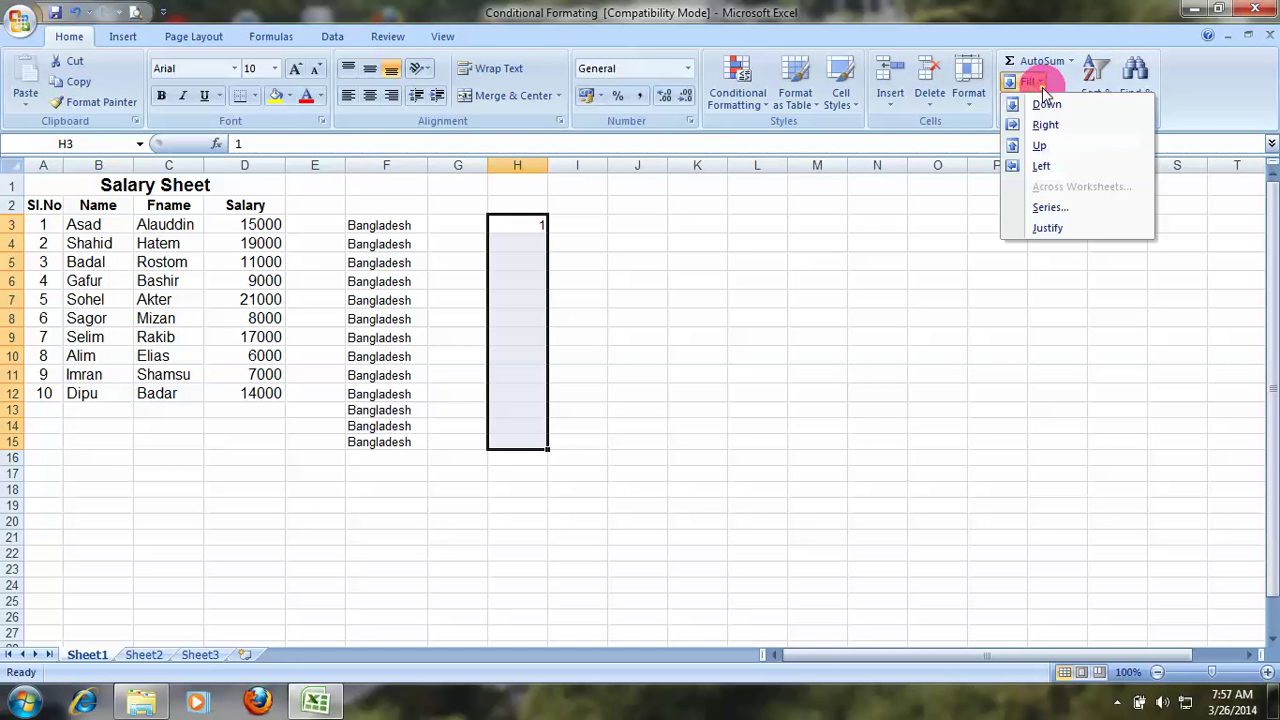
{"action": "left_click", "coordinate": [1093, 218]}
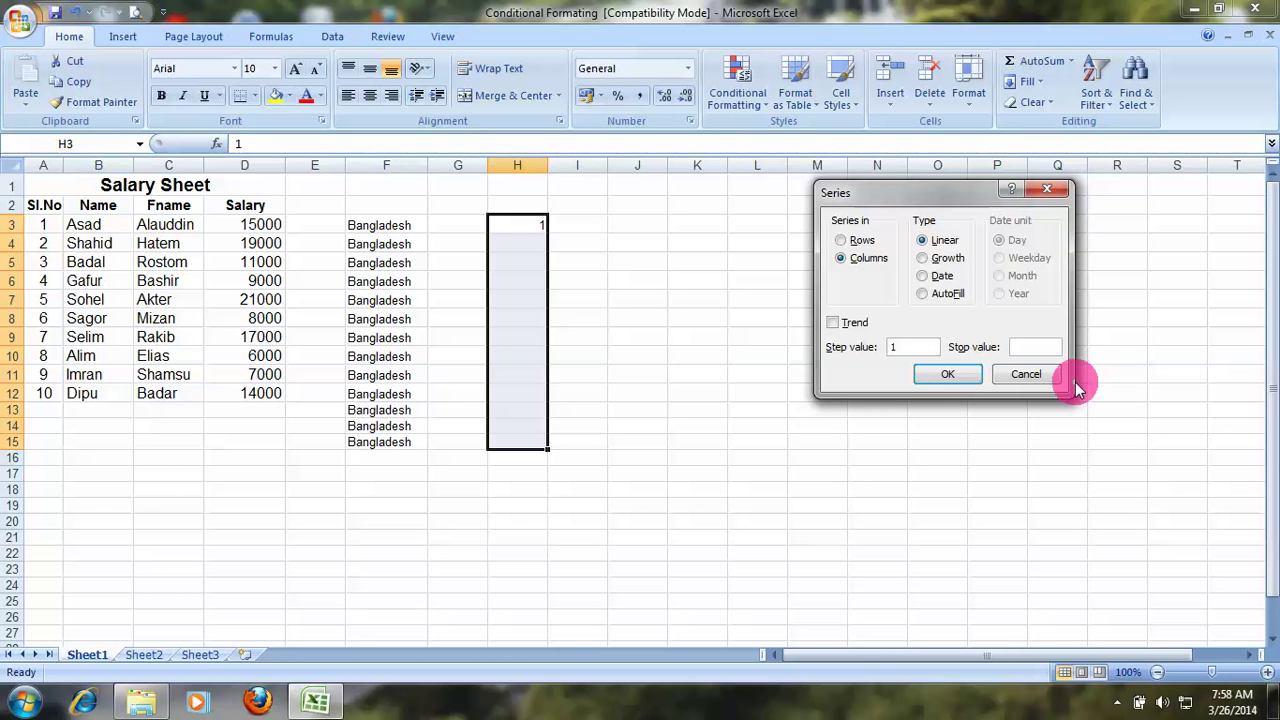
{"action": "type", "text": "2"}
{"action": "type", "text": "0"}
{"action": "left_click", "coordinate": [949, 376]}
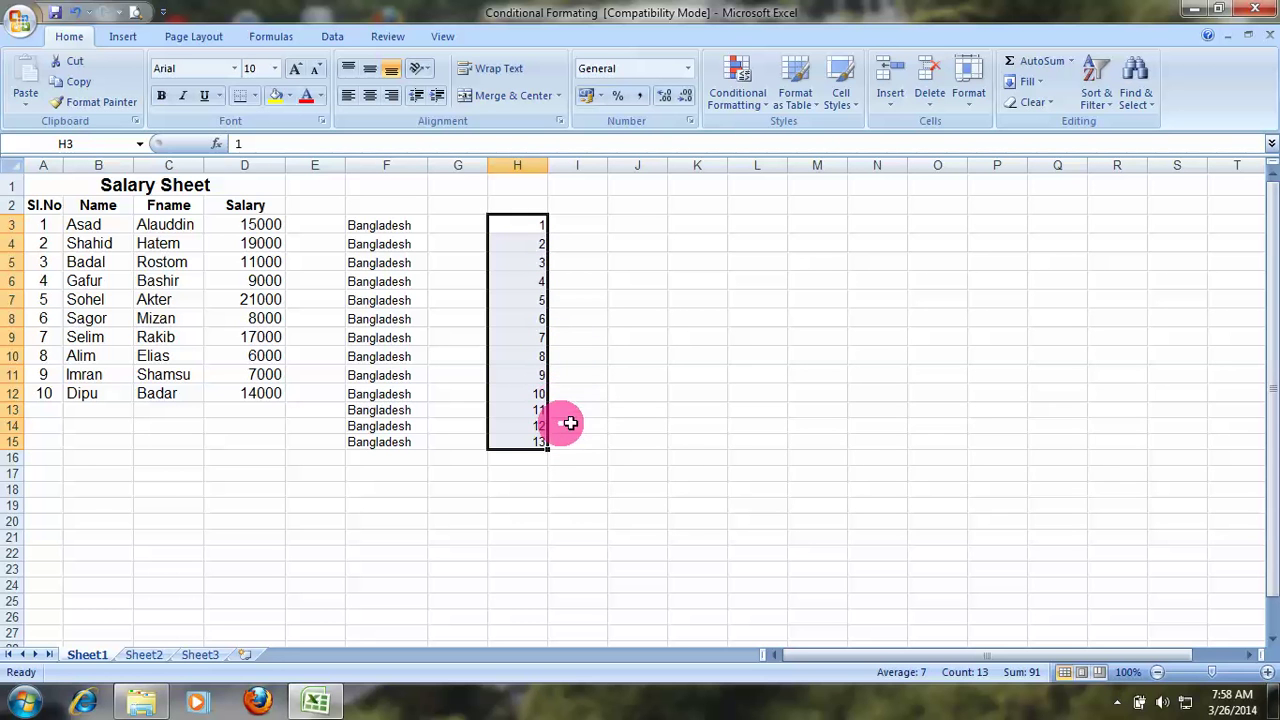
{"action": "left_click", "coordinate": [577, 505]}
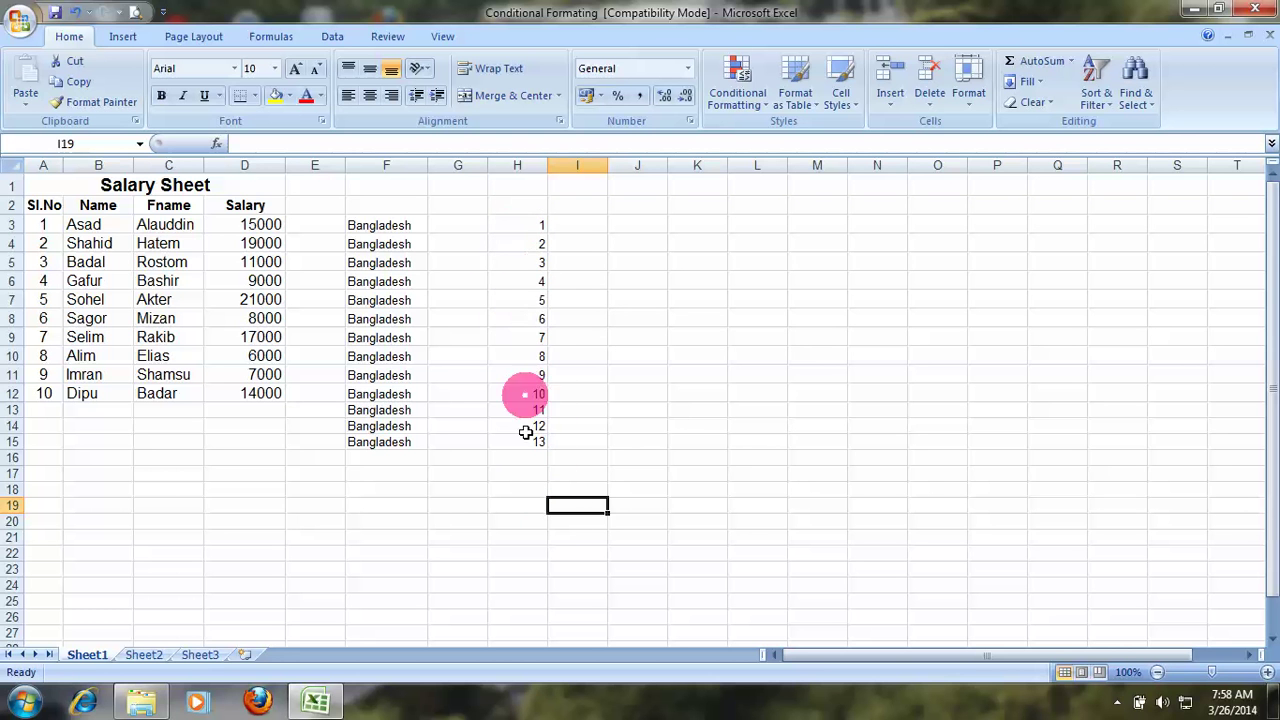
Enter january in J3 and fill month names down to J16
{"action": "left_click", "coordinate": [633, 225]}
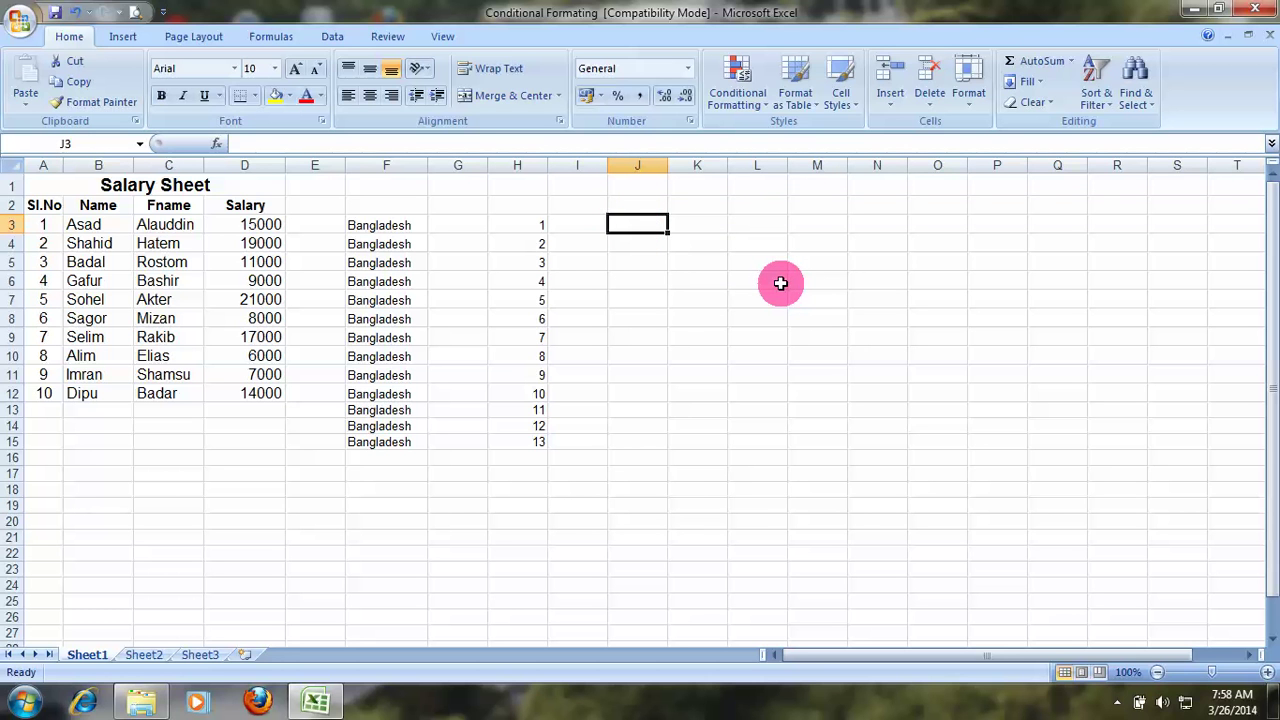
{"action": "type", "text": "1a"}
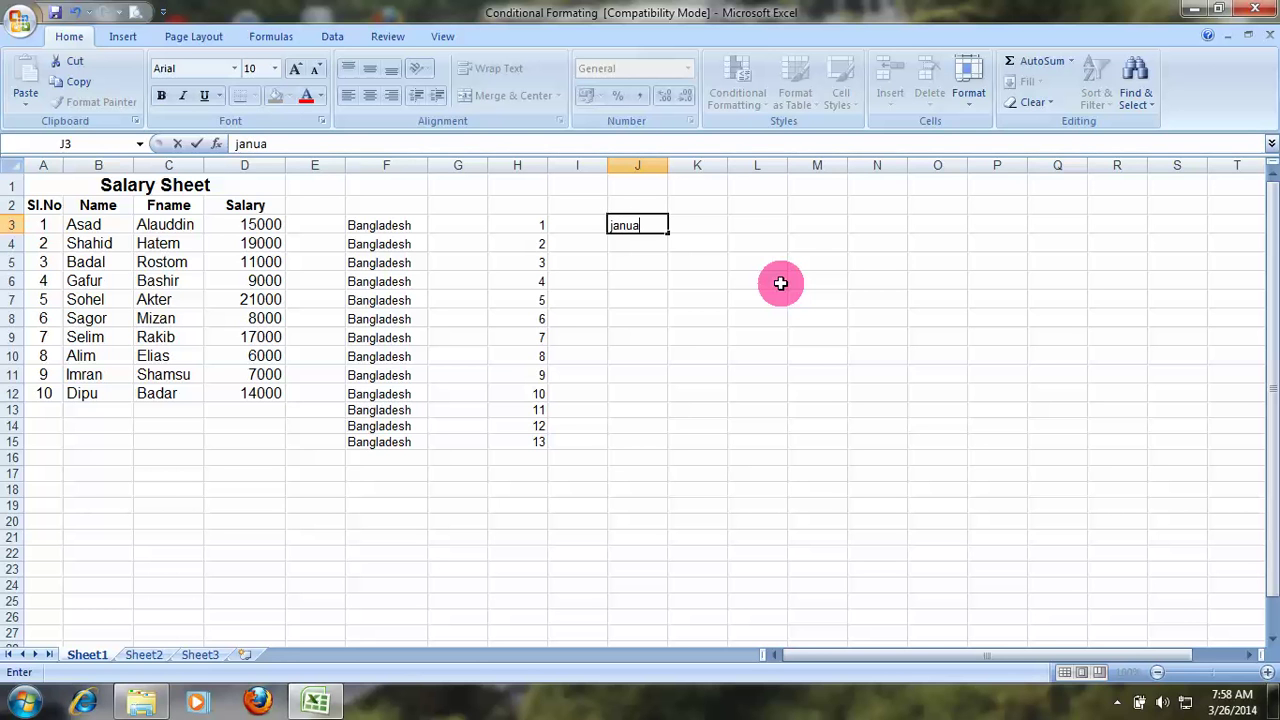
{"action": "key", "text": "Return"}
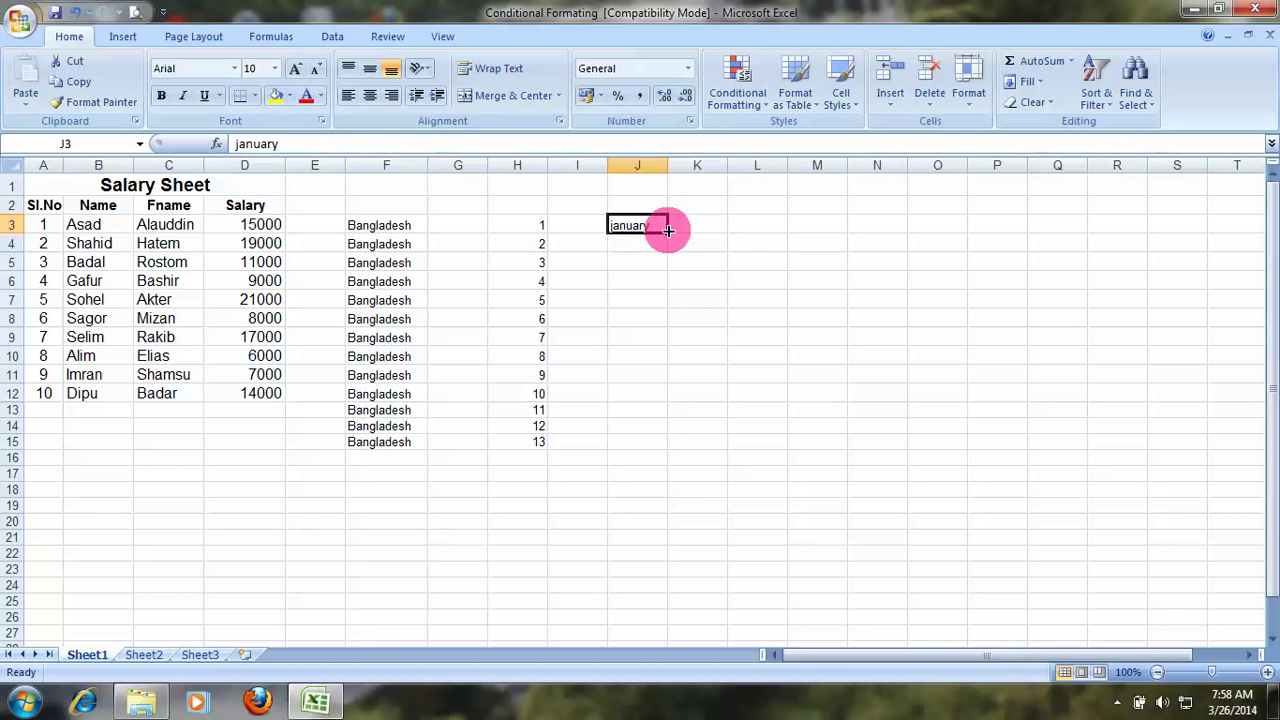
{"action": "left_click_drag", "start_coordinate": [668, 230], "coordinate": [668, 463]}
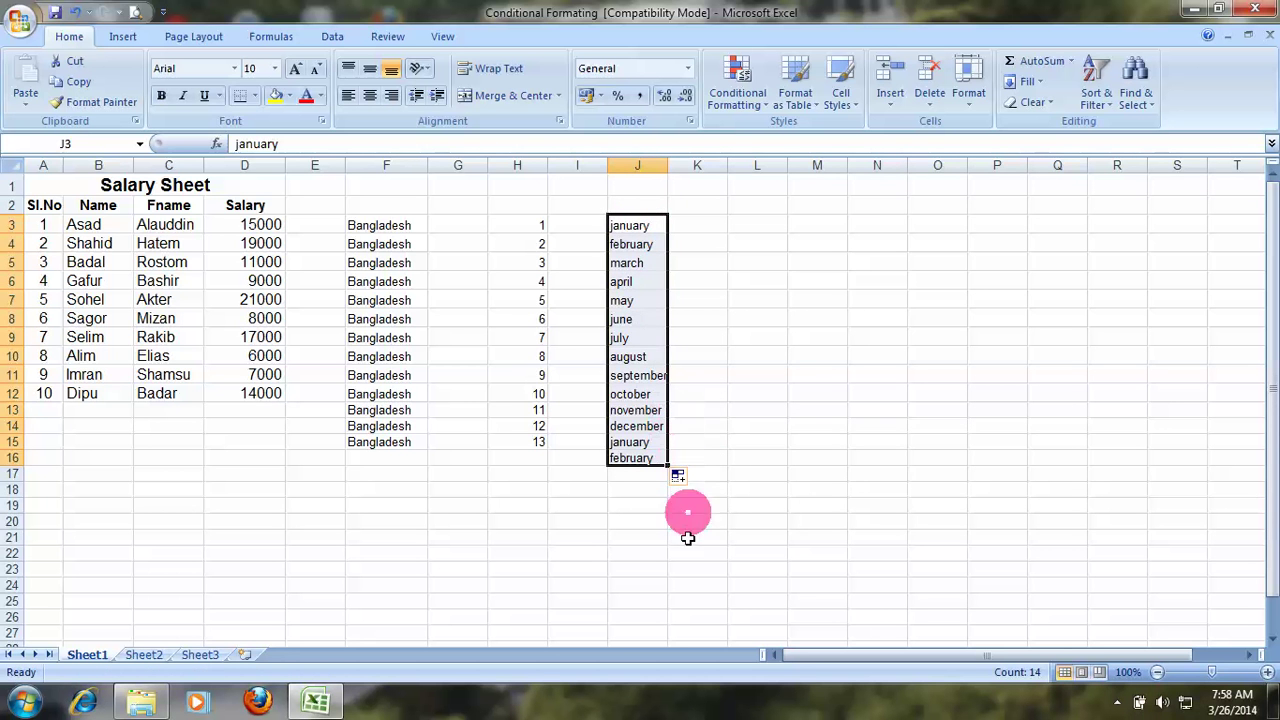
{"action": "left_click", "coordinate": [770, 232]}
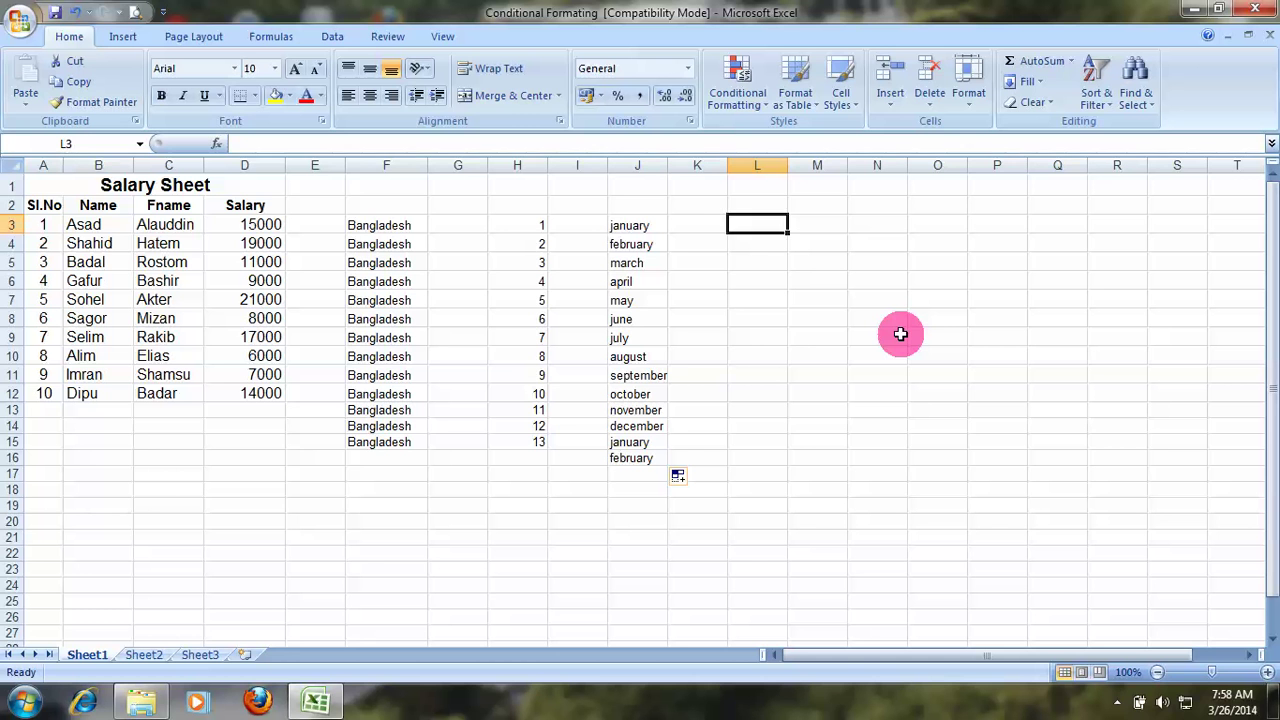
Enter 1 and 2 in L2:L3 and extend the sequence down column L
{"action": "type", "text": "1"}
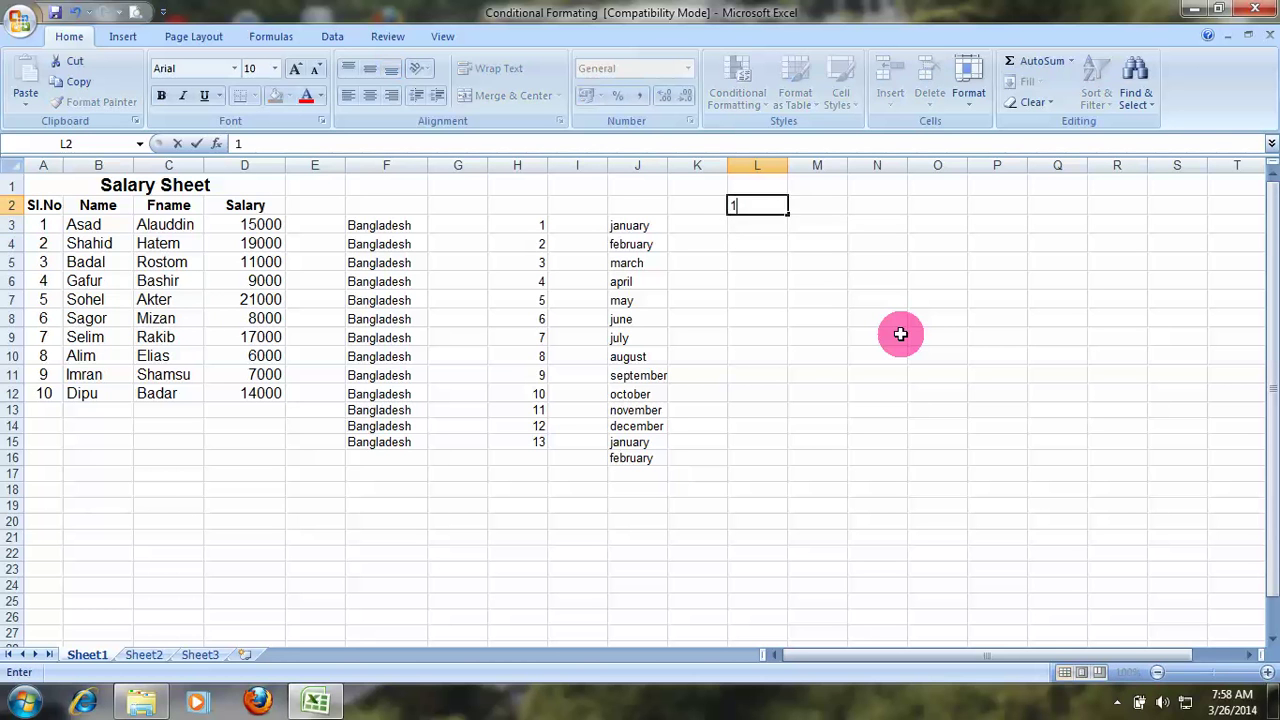
{"action": "key", "text": "Return"}
{"action": "type", "text": "2"}
{"action": "key", "text": "Return"}
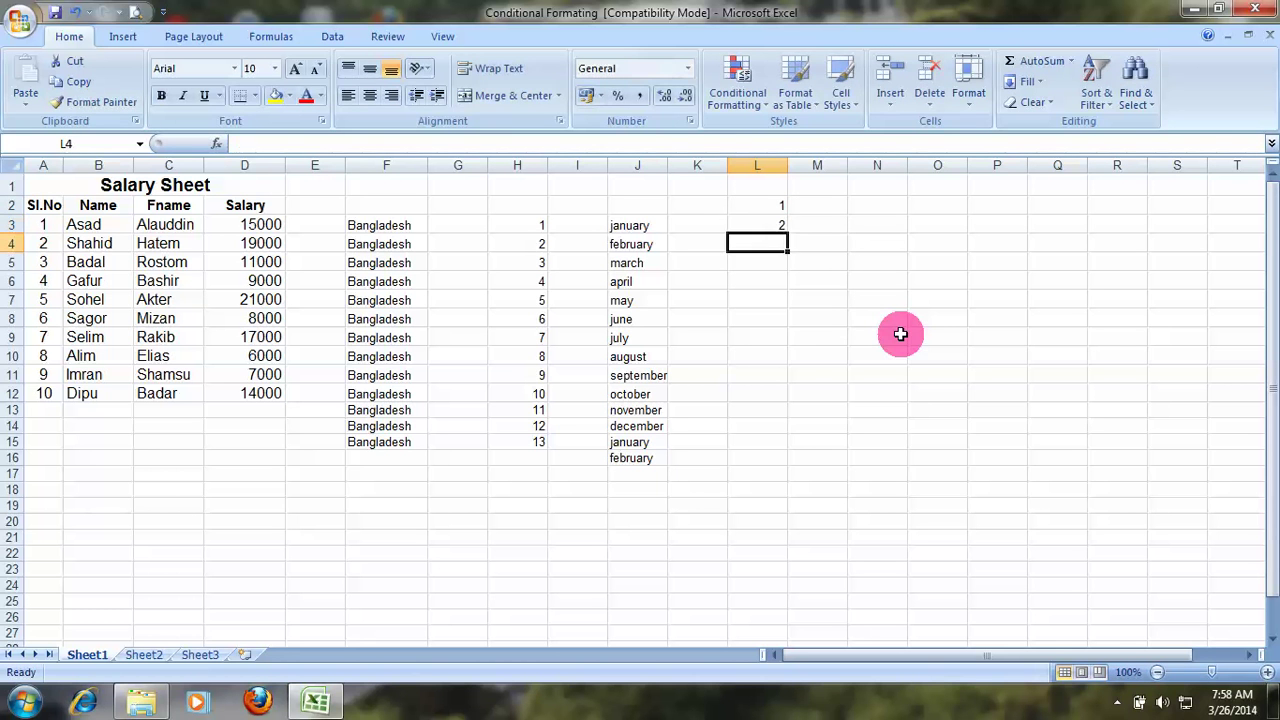
{"action": "left_click_drag", "start_coordinate": [755, 205], "coordinate": [763, 220]}
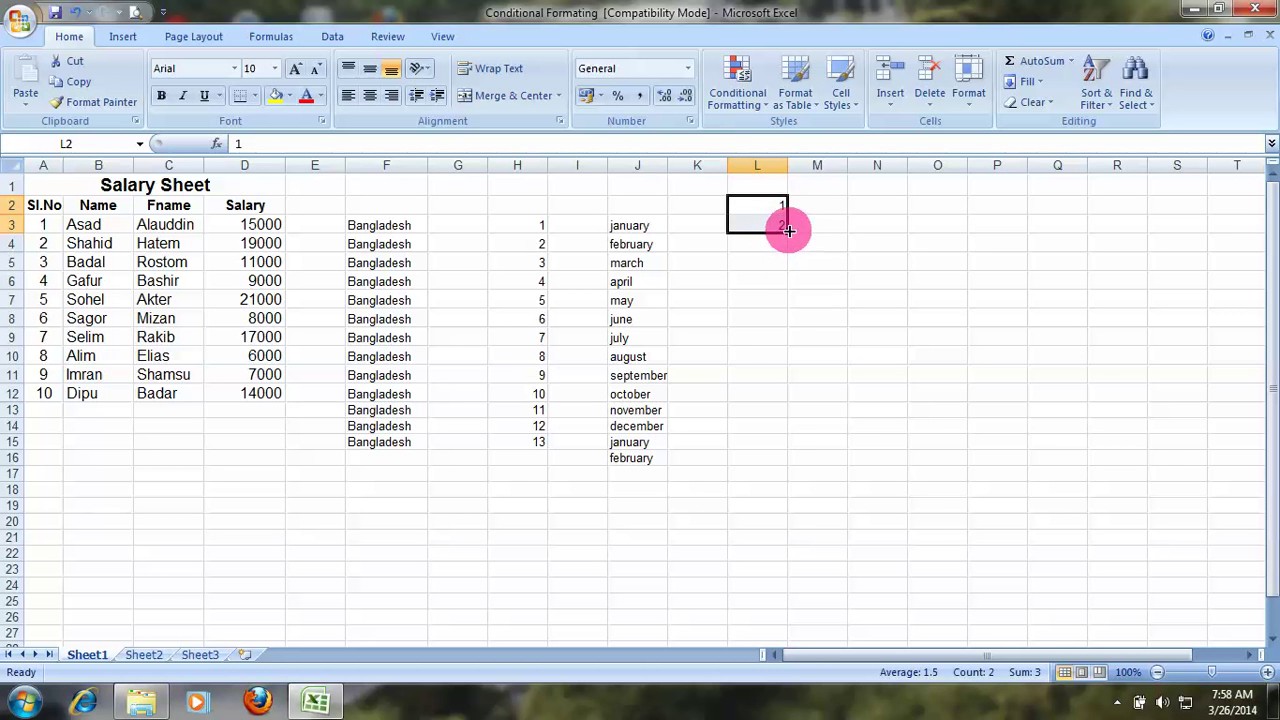
{"action": "left_click_drag", "start_coordinate": [788, 231], "coordinate": [790, 524]}
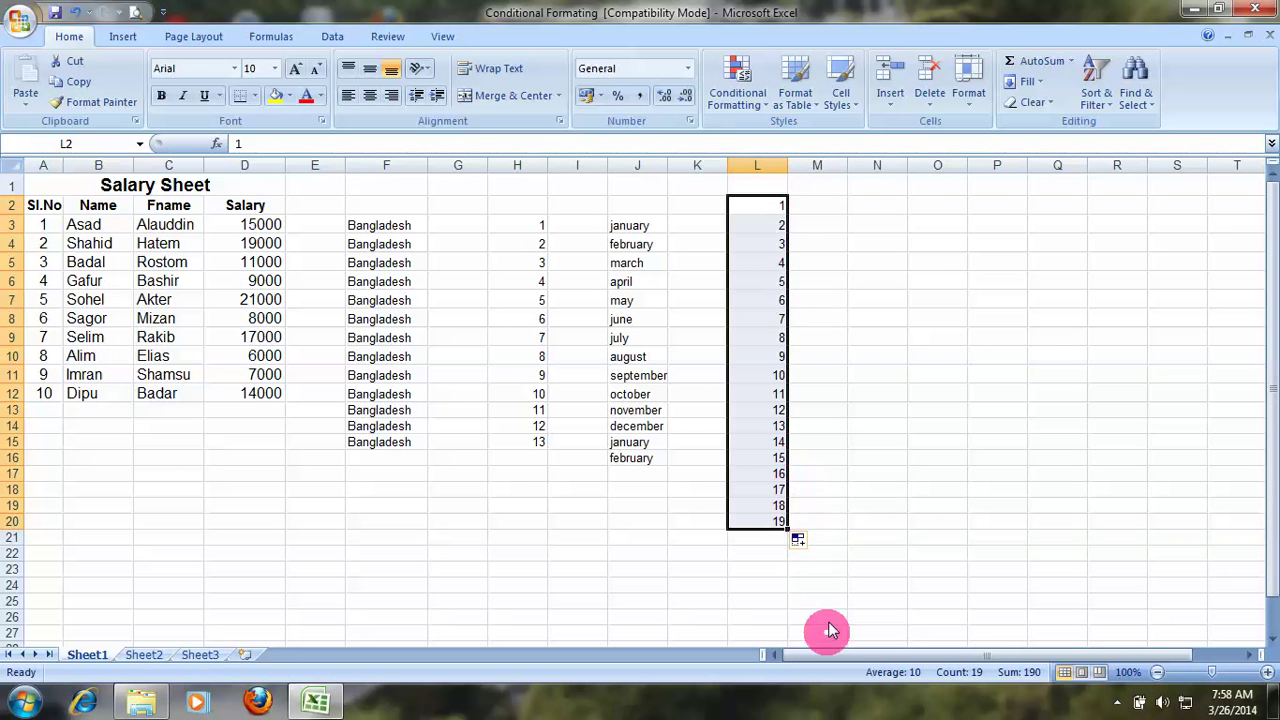
Enter 1 and 3 in M2:M3 and fill odd numbers down to 37
{"action": "left_click", "coordinate": [800, 205]}
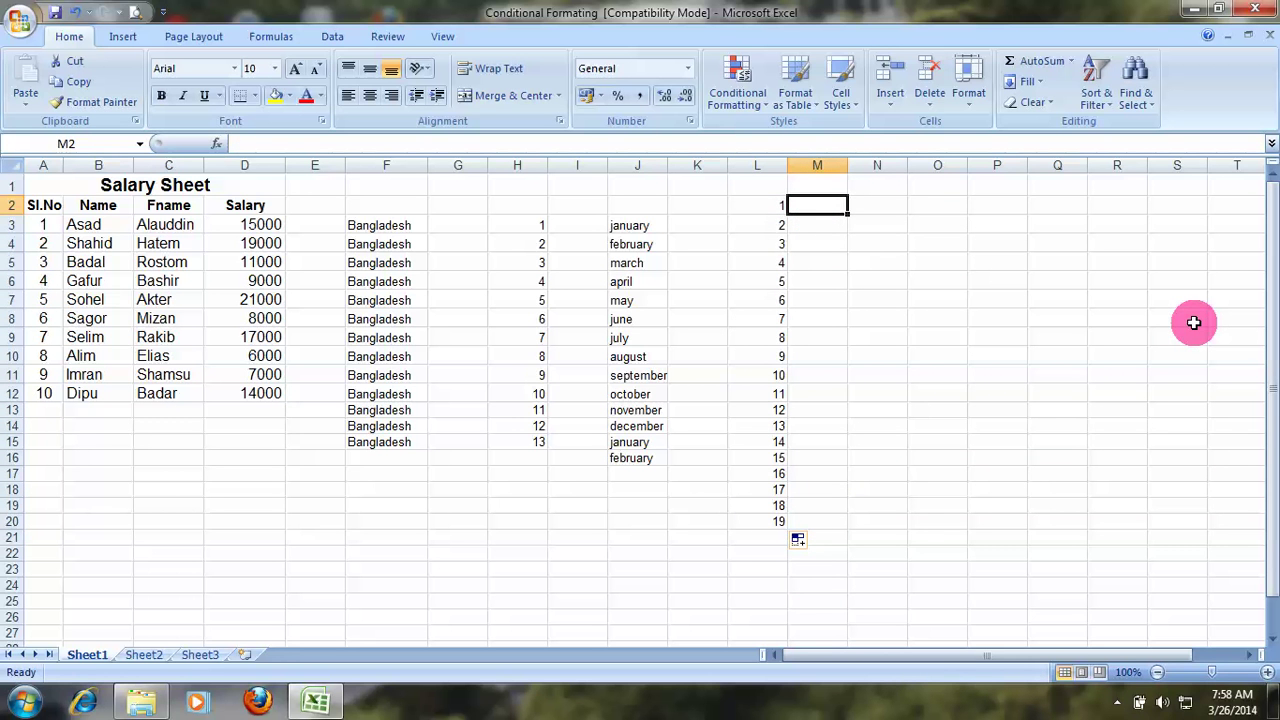
{"action": "type", "text": "1"}
{"action": "key", "text": "Return"}
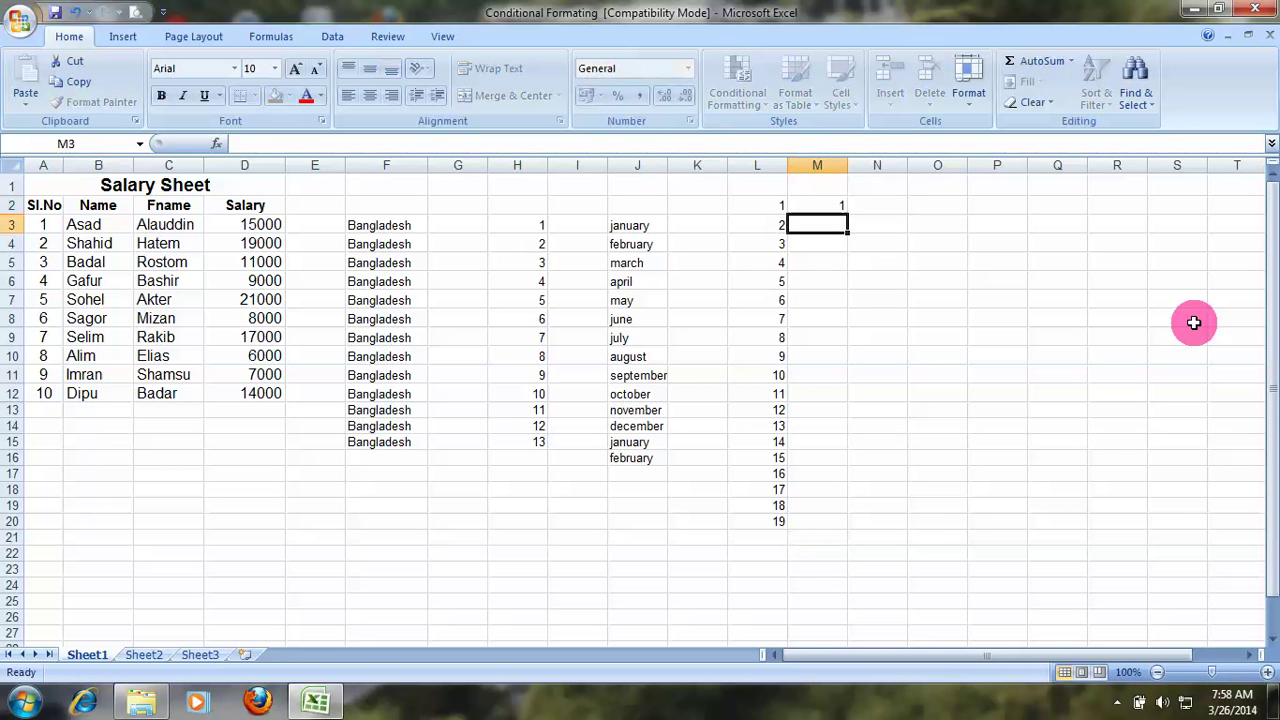
{"action": "type", "text": "3"}
{"action": "key", "text": "Return"}
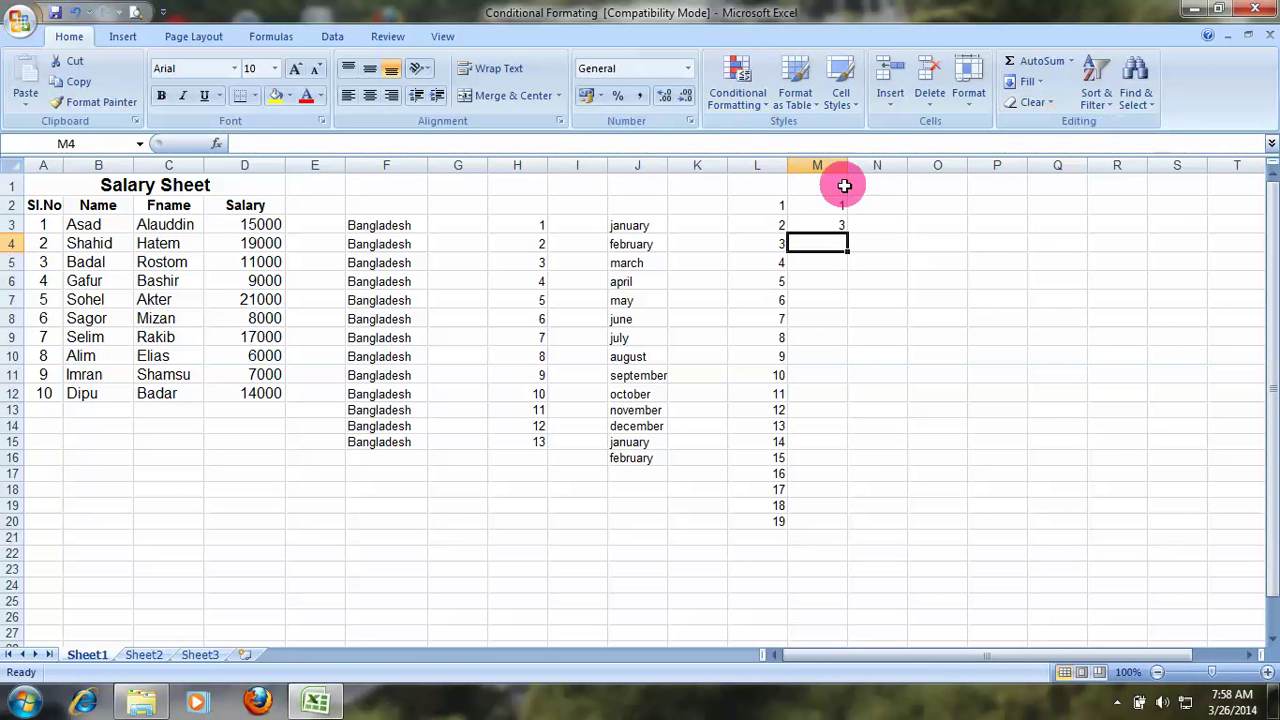
{"action": "left_click_drag", "start_coordinate": [831, 206], "coordinate": [884, 529]}
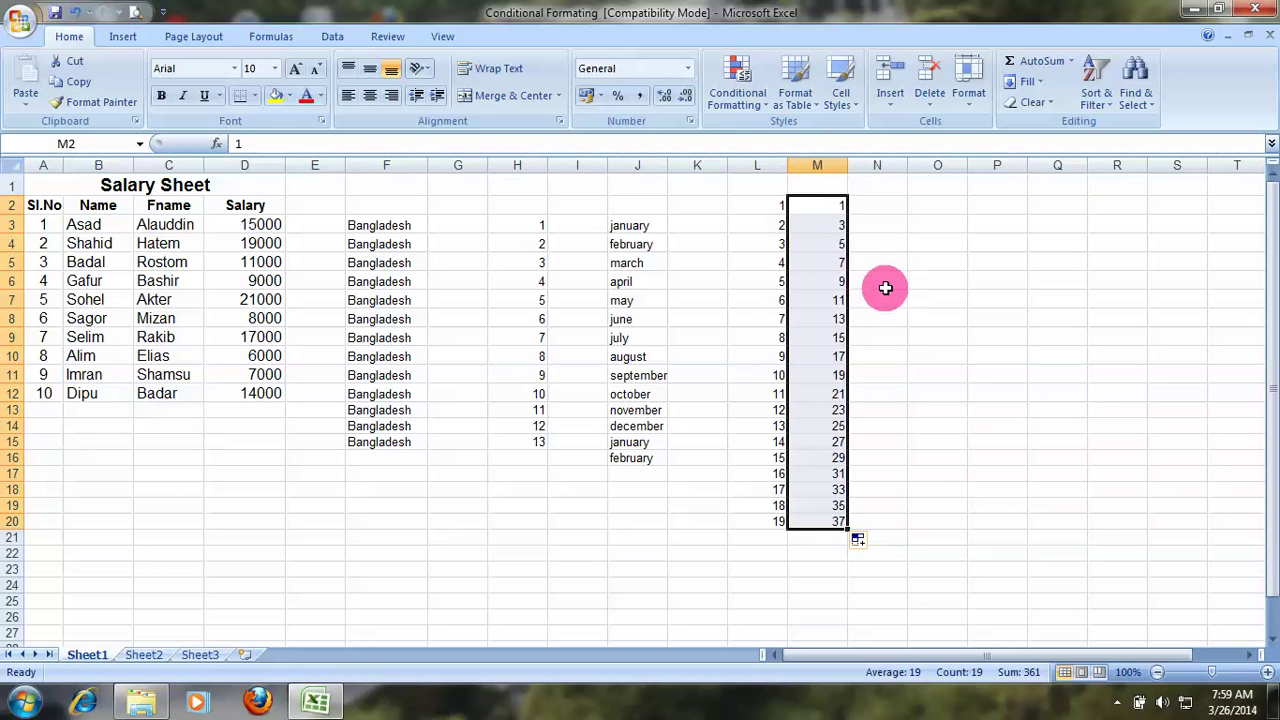
Enter 2 and 4 in N2:N3 and fill even numbers down to 36
{"action": "left_click", "coordinate": [893, 208]}
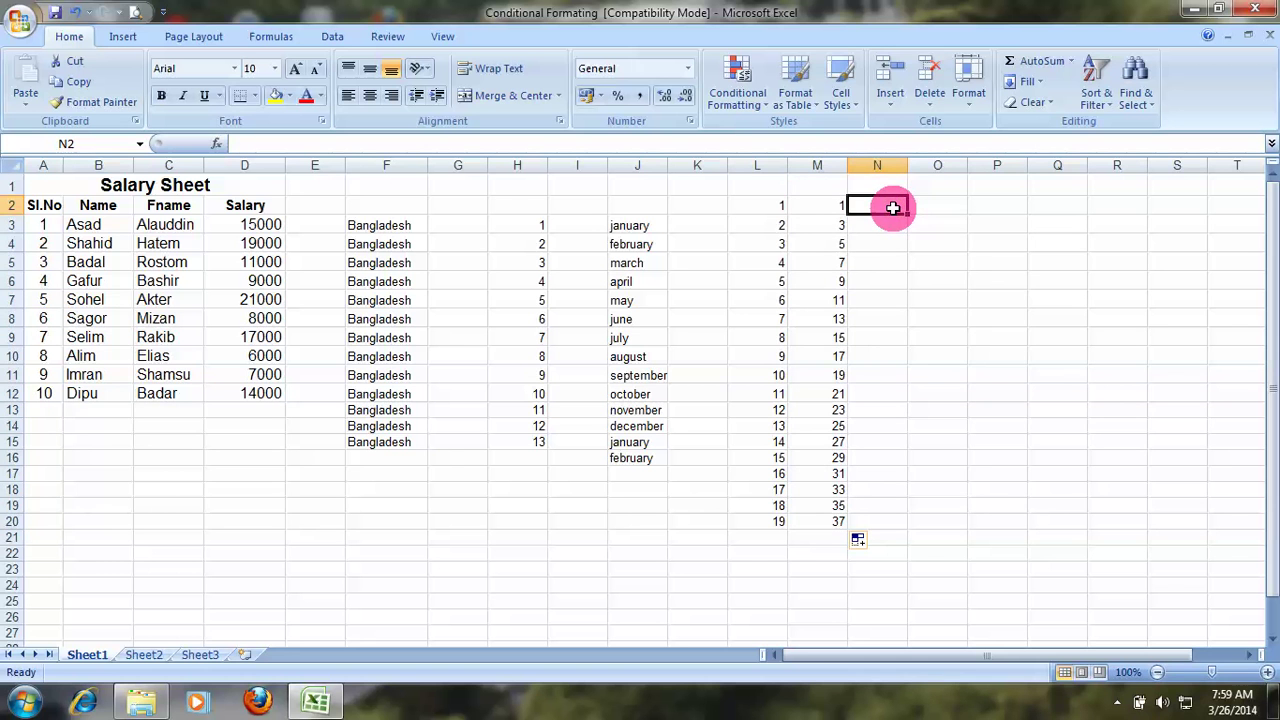
{"action": "type", "text": "2"}
{"action": "key", "text": "Return"}
{"action": "type", "text": "4"}
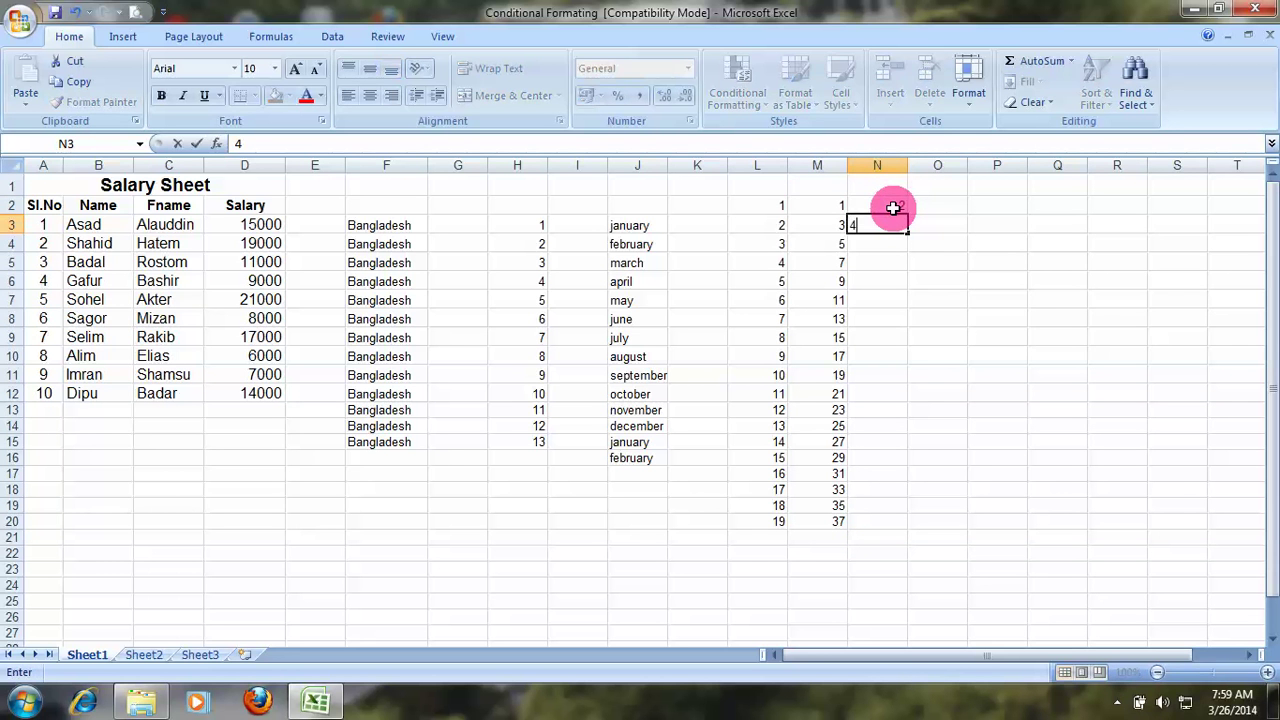
{"action": "key", "text": "Return"}
{"action": "mouse_move", "coordinate": [889, 205]}
{"action": "left_mouse_down"}
{"action": "mouse_move", "coordinate": [897, 237]}
{"action": "mouse_move", "coordinate": [872, 222]}
{"action": "mouse_move", "coordinate": [912, 510]}
{"action": "left_mouse_up"}
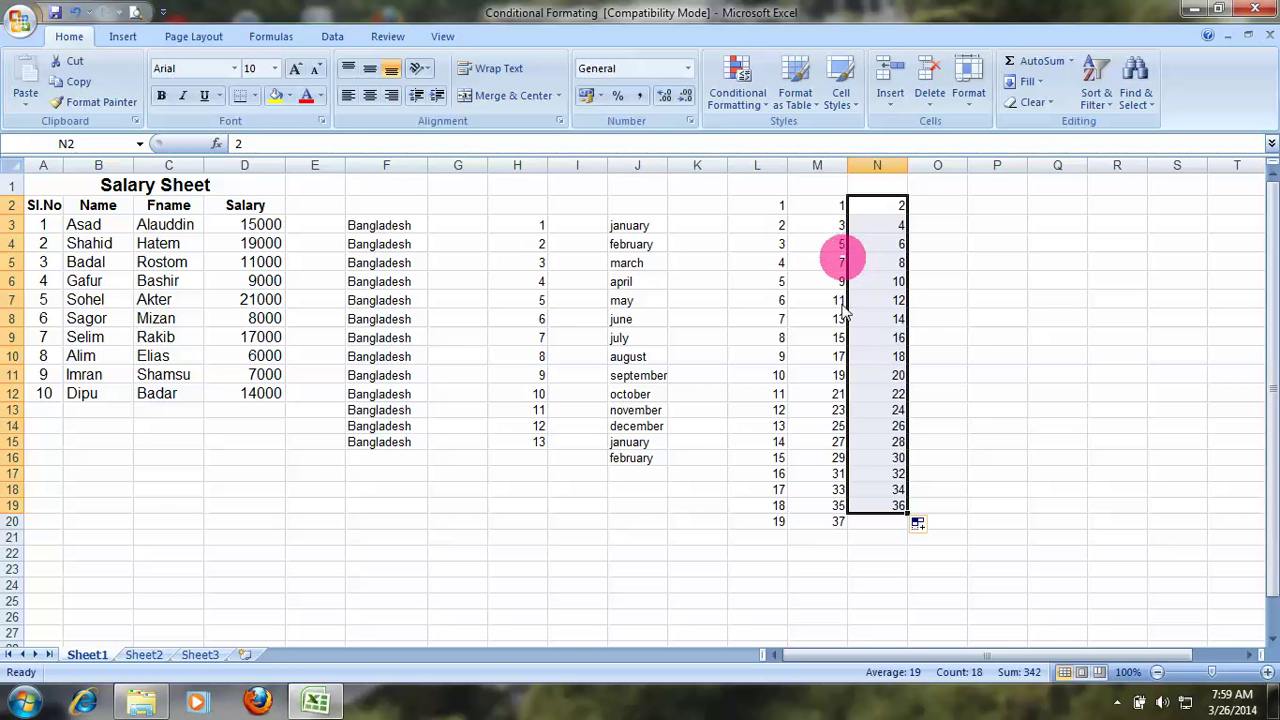
{"action": "left_click", "coordinate": [1066, 404]}
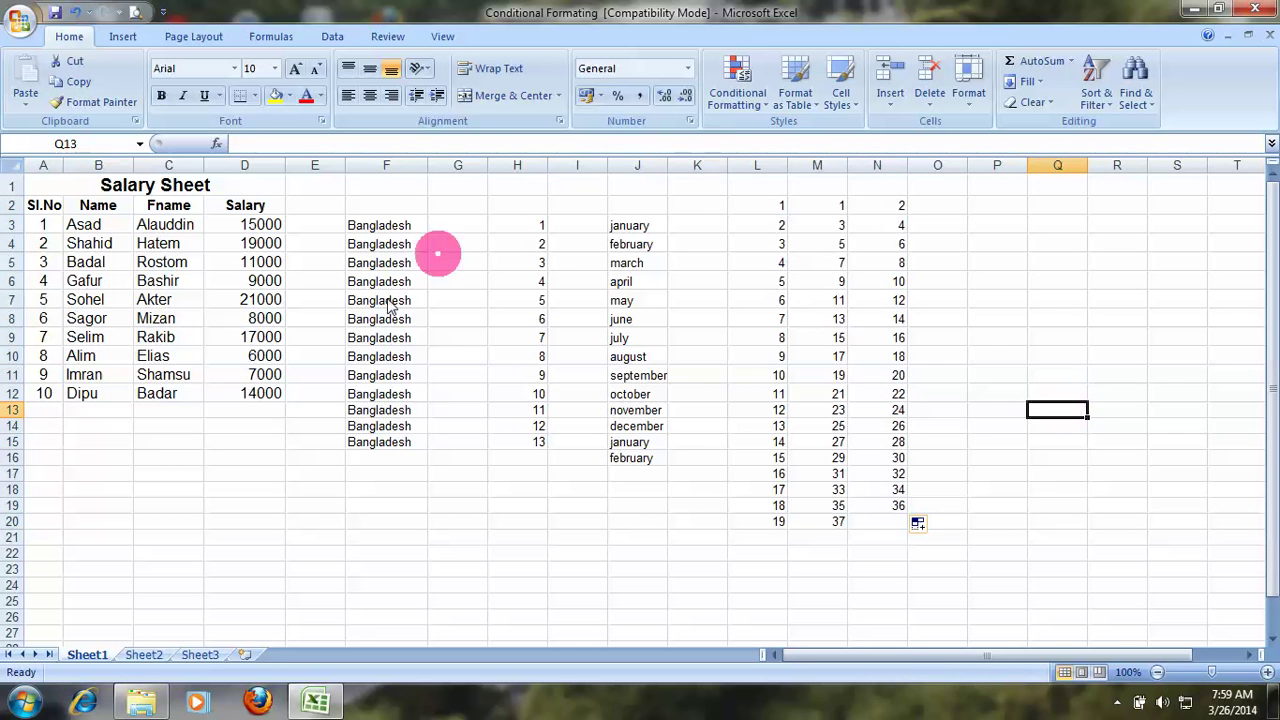
Clear All on F1:O21, removing every filled word, month and number series beside the Salary Sheet
{"action": "left_click_drag", "start_coordinate": [937, 530], "coordinate": [386, 177]}
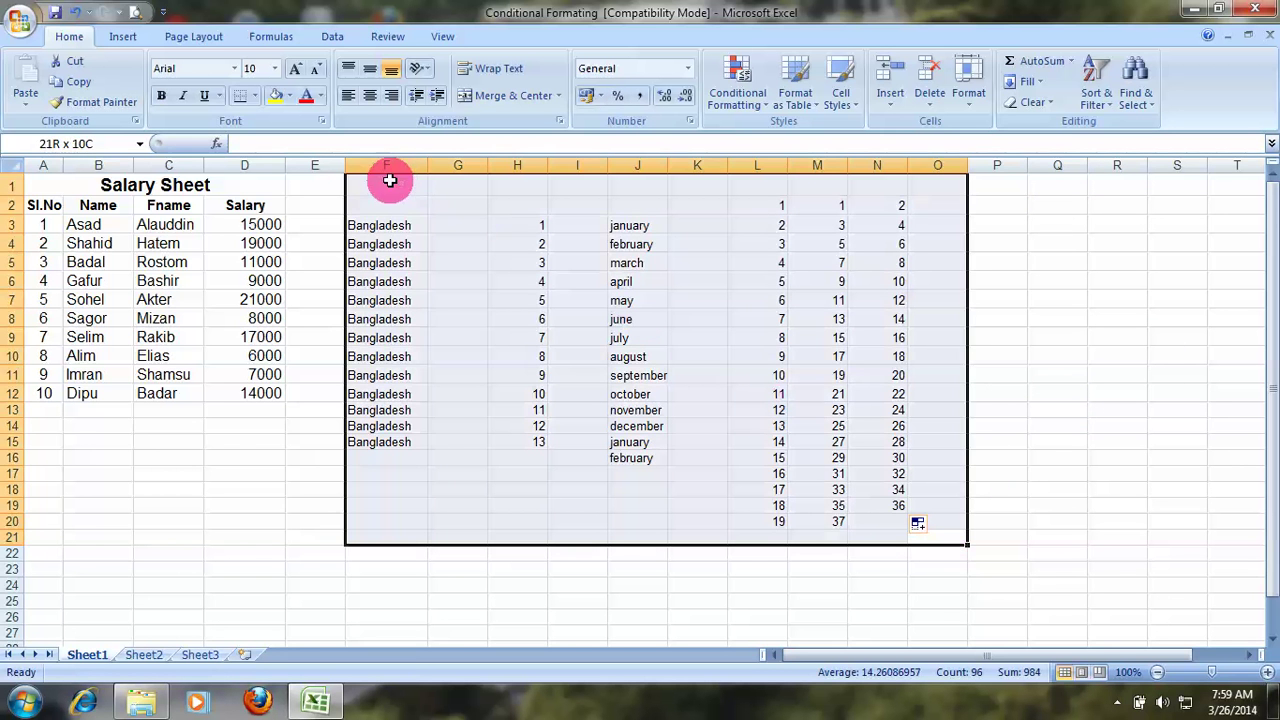
{"action": "left_click", "coordinate": [1035, 102]}
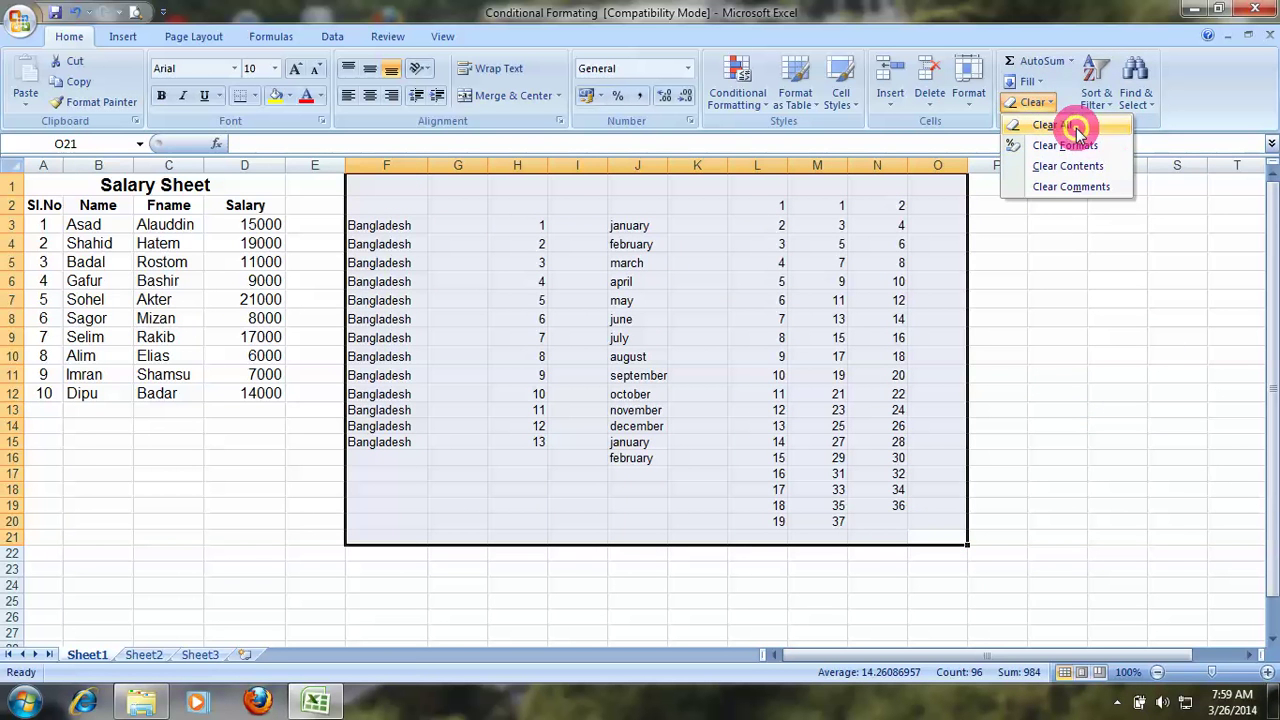
{"action": "left_click", "coordinate": [1075, 130]}
{"action": "left_click", "coordinate": [1019, 360]}
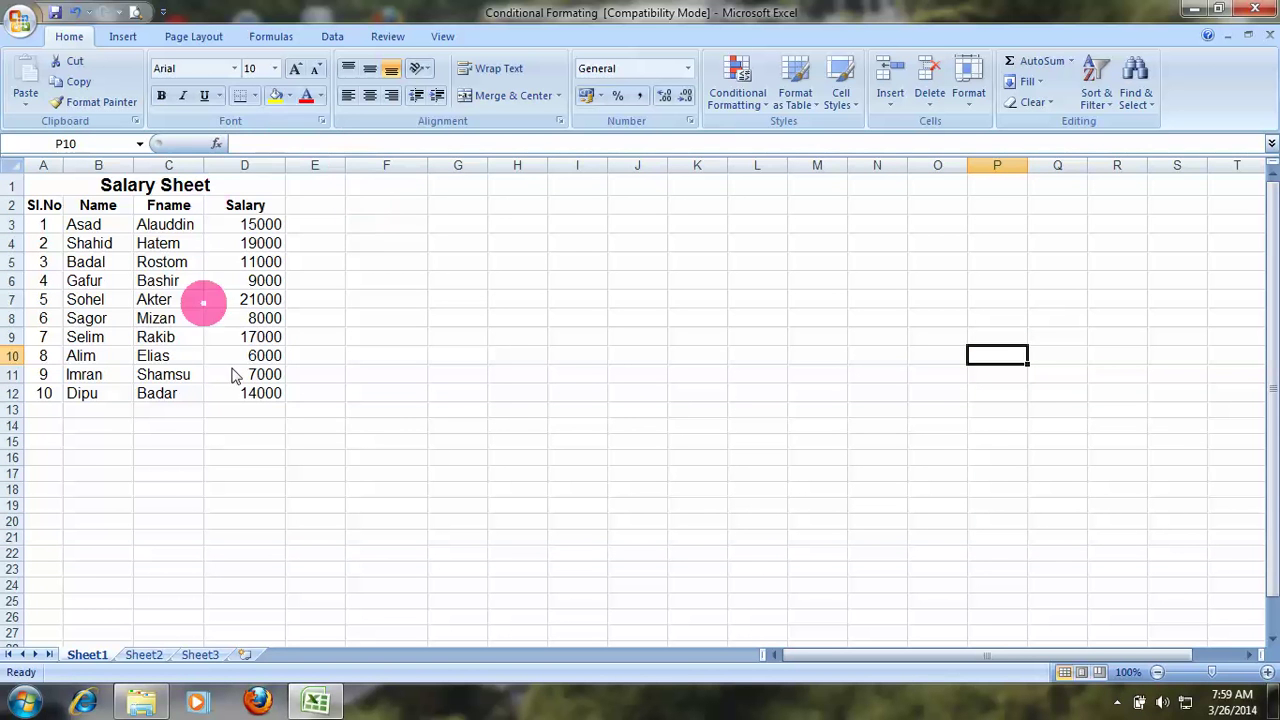
{"action": "left_click", "coordinate": [1048, 110]}
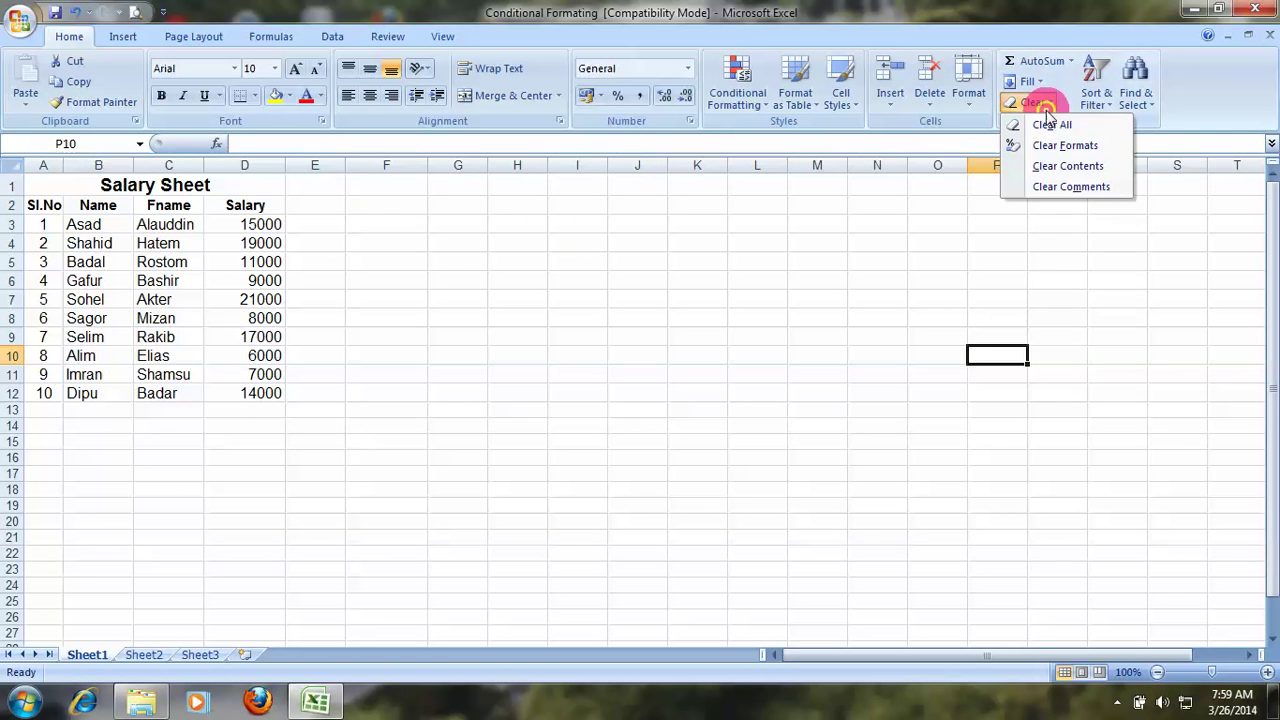
{"action": "left_click", "coordinate": [1113, 150]}
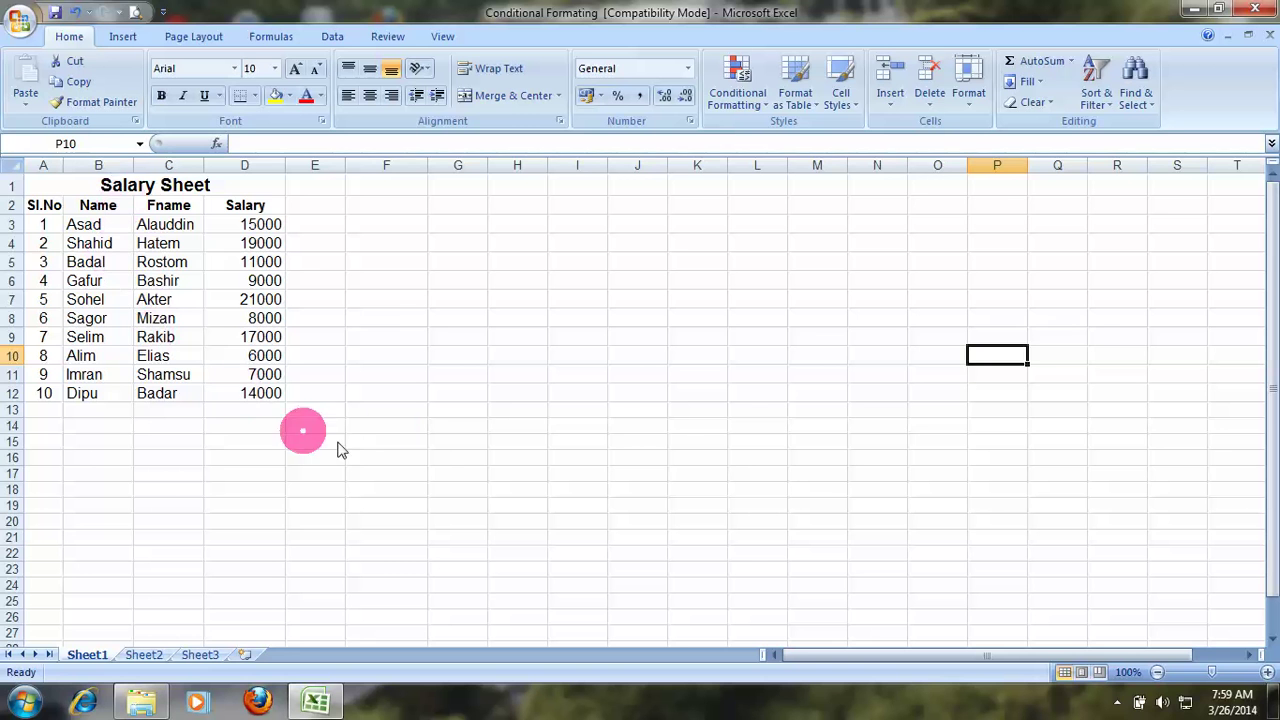